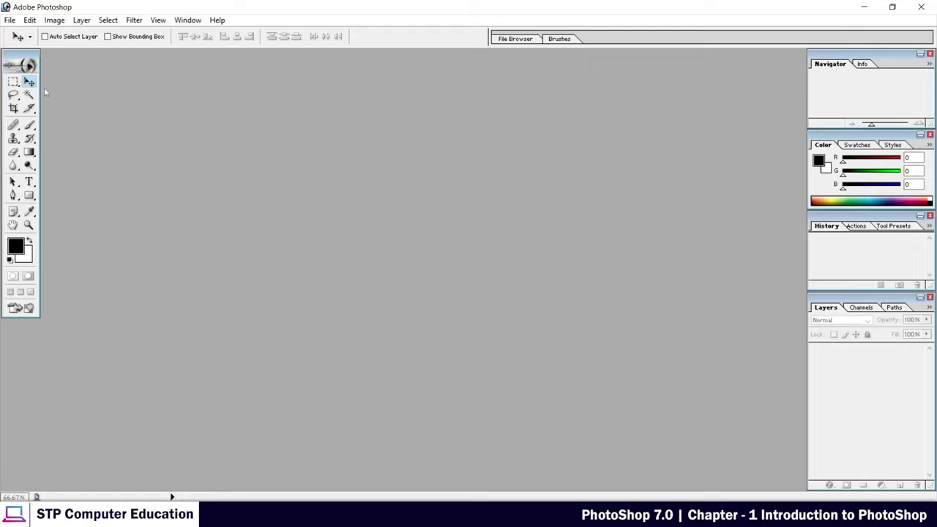
Float the toolbox and the Navigator, Color, History and Layers palettes off the dock.
{"action": "left_click_drag", "start_coordinate": [33, 65], "coordinate": [63, 115]}
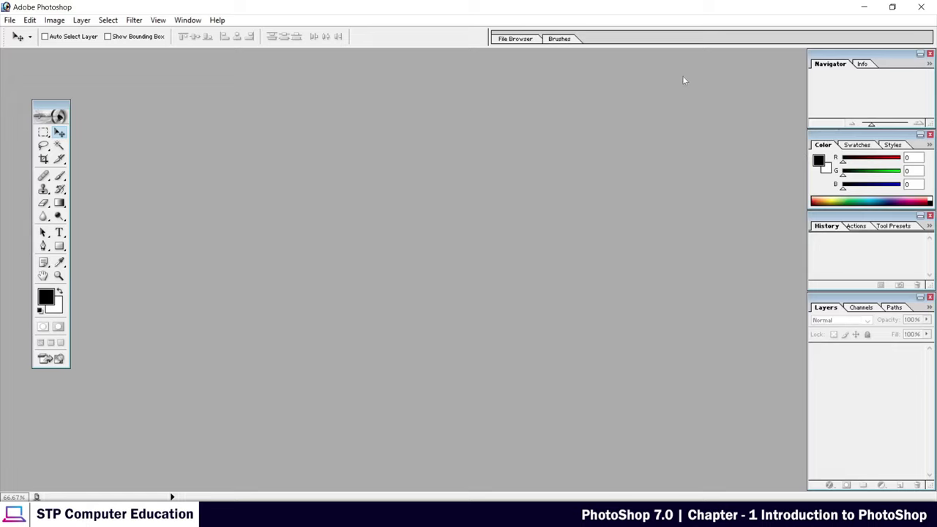
{"action": "left_click_drag", "start_coordinate": [841, 65], "coordinate": [681, 90]}
{"action": "left_click_drag", "start_coordinate": [852, 138], "coordinate": [664, 199]}
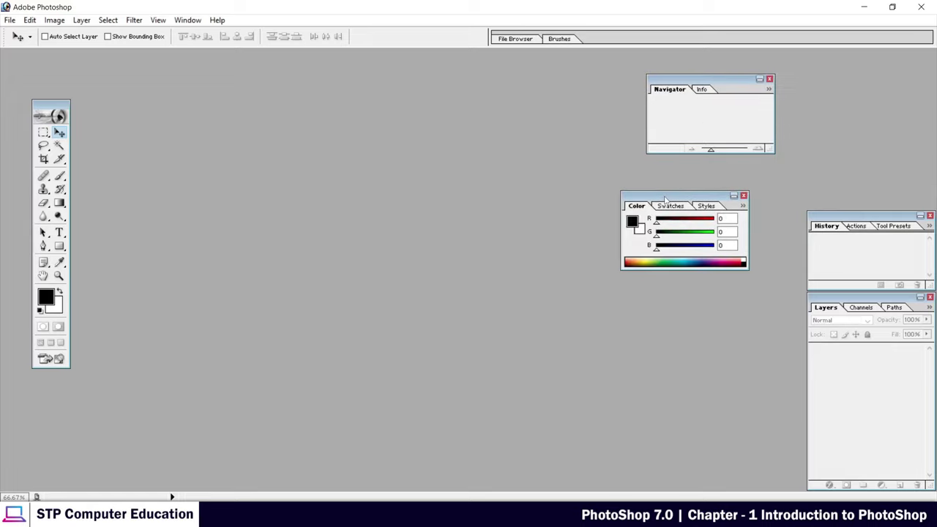
{"action": "left_click_drag", "start_coordinate": [844, 219], "coordinate": [472, 291]}
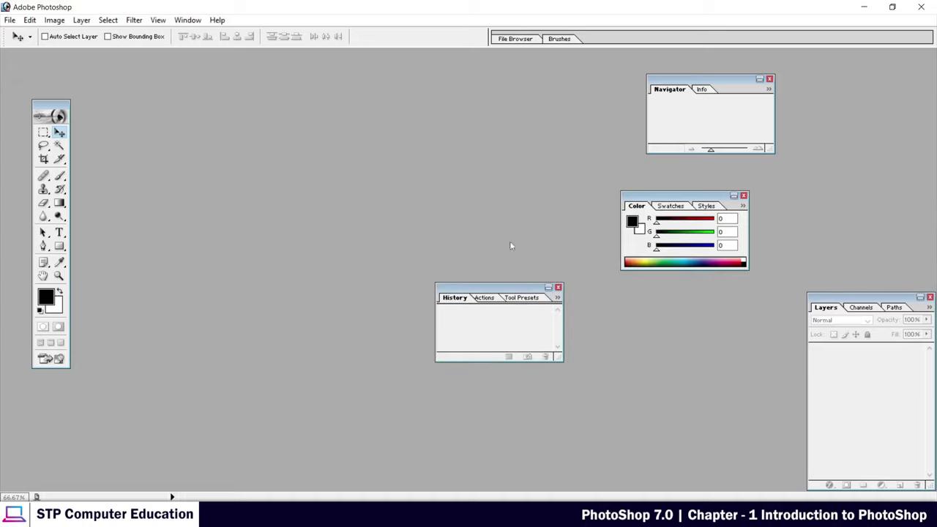
{"action": "left_click_drag", "start_coordinate": [824, 302], "coordinate": [721, 324]}
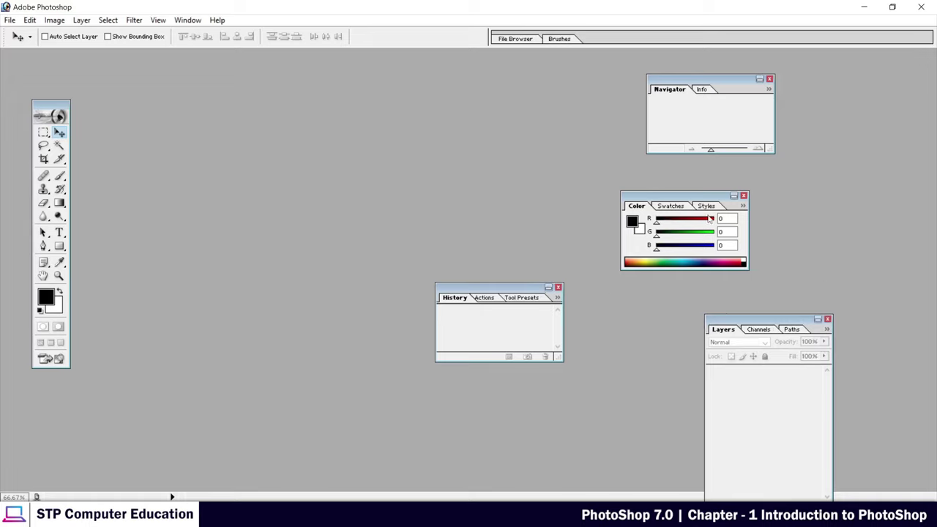
{"action": "left_click_drag", "start_coordinate": [749, 319], "coordinate": [833, 210]}
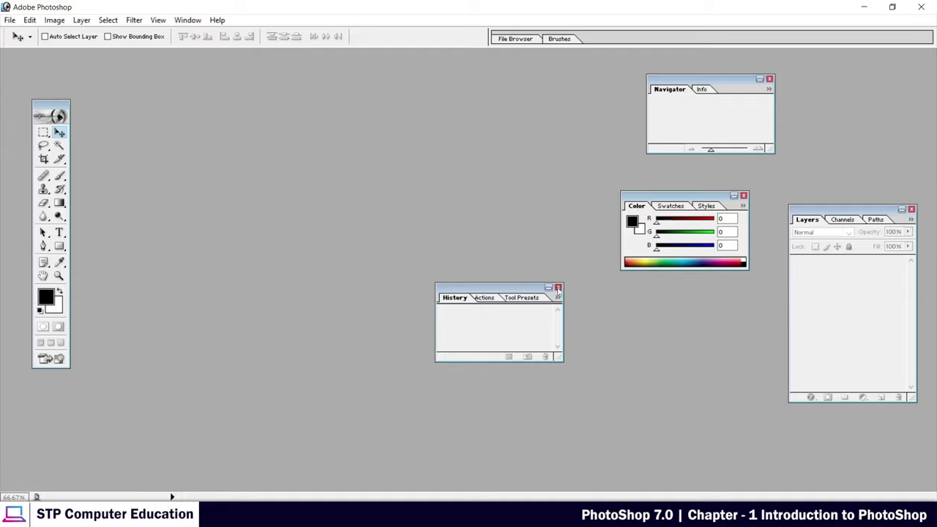
Close the History, Color and Navigator palettes, leaving Layers nudged up and left.
{"action": "left_click", "coordinate": [558, 287]}
{"action": "left_click", "coordinate": [744, 195]}
{"action": "left_click", "coordinate": [768, 80]}
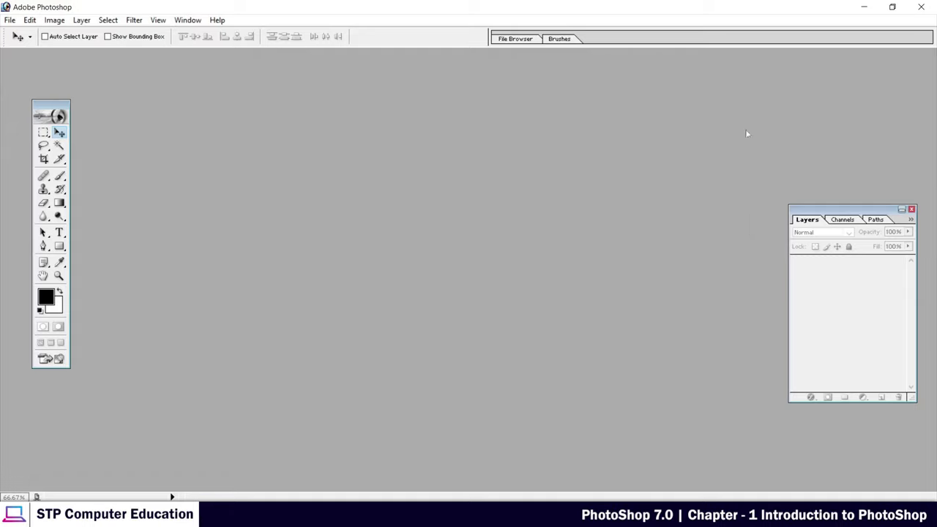
{"action": "left_click_drag", "start_coordinate": [838, 207], "coordinate": [823, 174]}
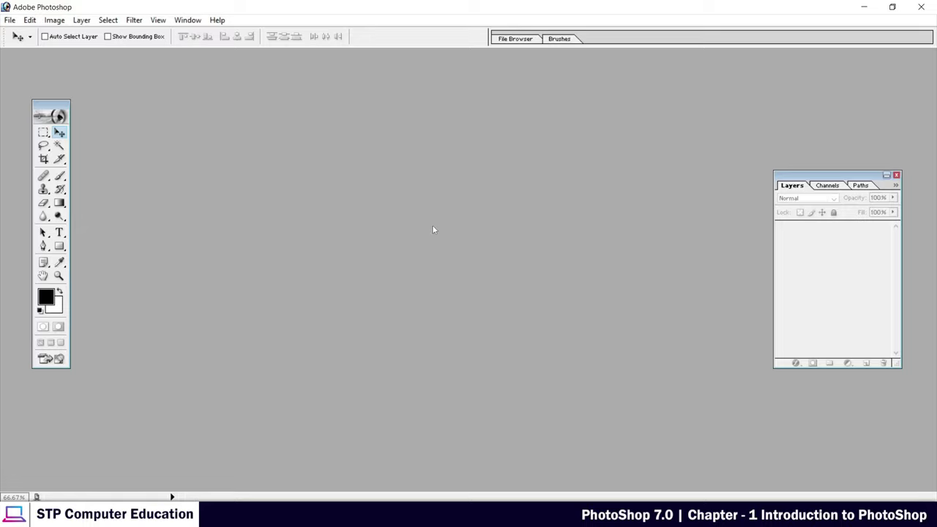
Open the portrait photo from Downloads, centre its window, then close the document.
{"action": "double_click", "coordinate": [456, 213]}
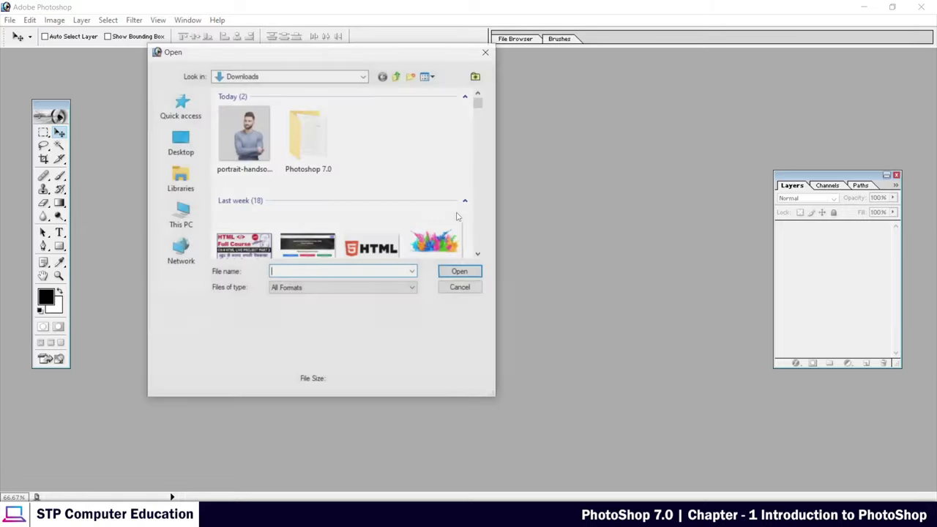
{"action": "left_click_drag", "start_coordinate": [210, 56], "coordinate": [331, 115]}
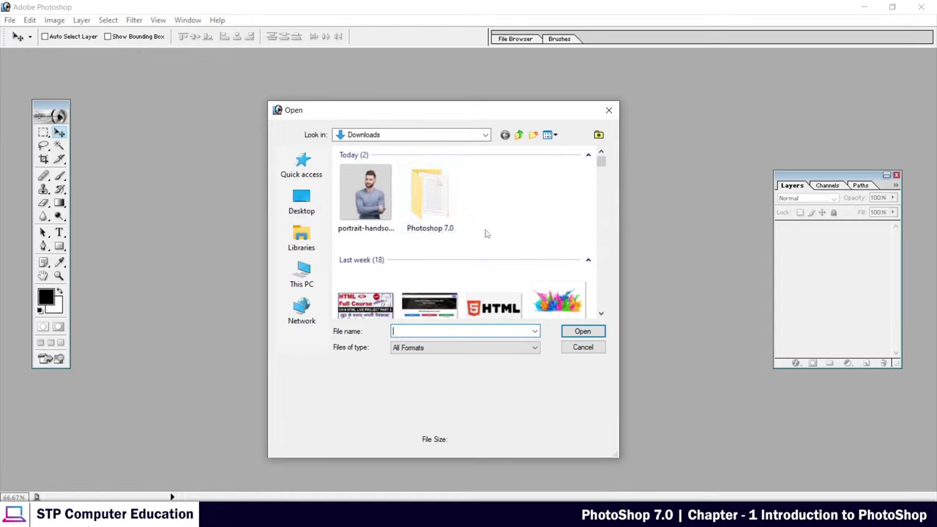
{"action": "left_click", "coordinate": [366, 205]}
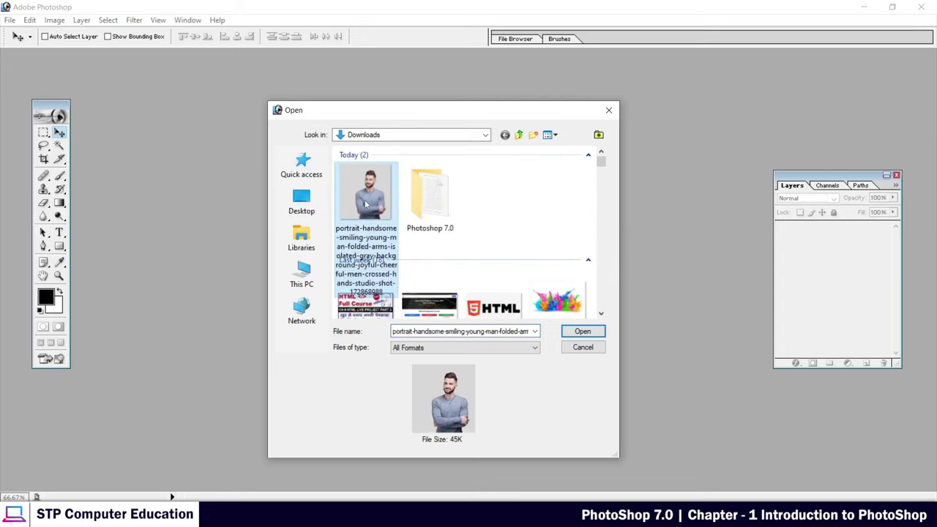
{"action": "left_click", "coordinate": [582, 331]}
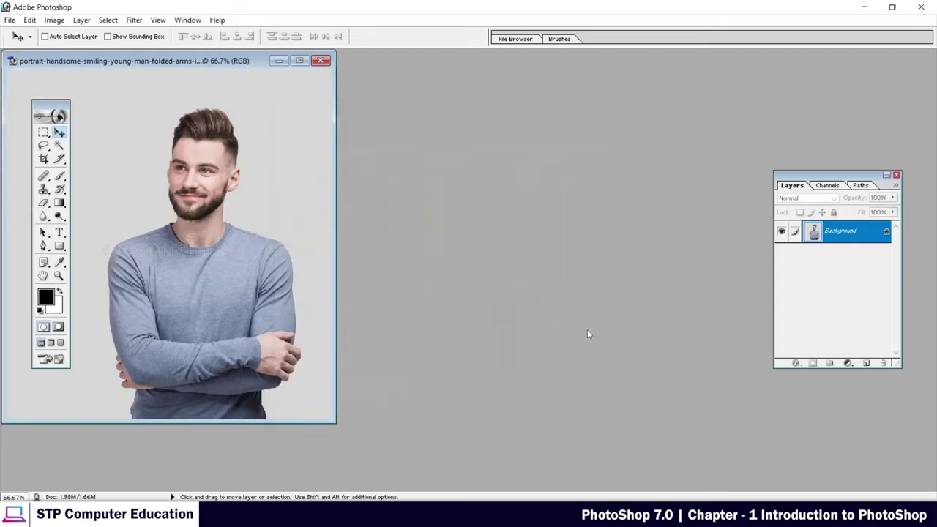
{"action": "left_click_drag", "start_coordinate": [91, 66], "coordinate": [393, 90]}
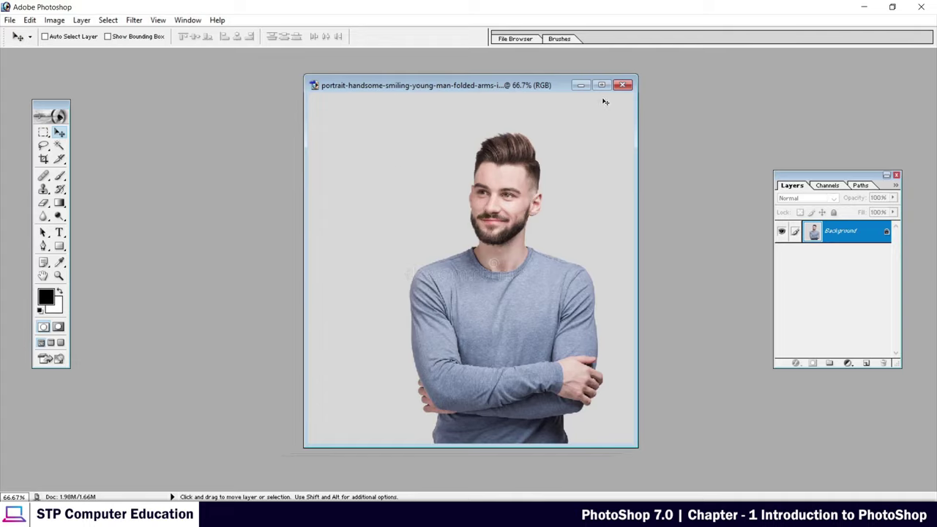
{"action": "left_click", "coordinate": [627, 87]}
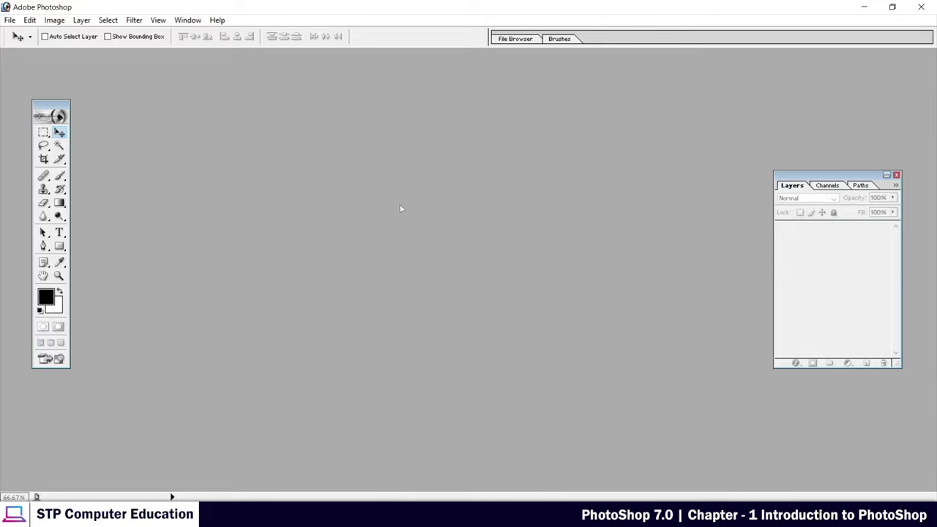
Reopen the smiling-man portrait from Downloads through File > Open.
{"action": "double_click", "coordinate": [367, 211]}
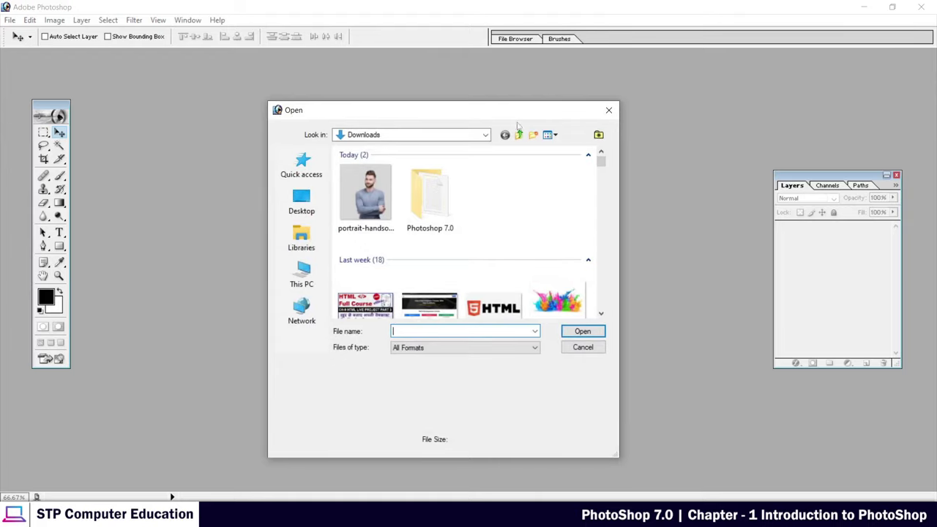
{"action": "left_click", "coordinate": [609, 110]}
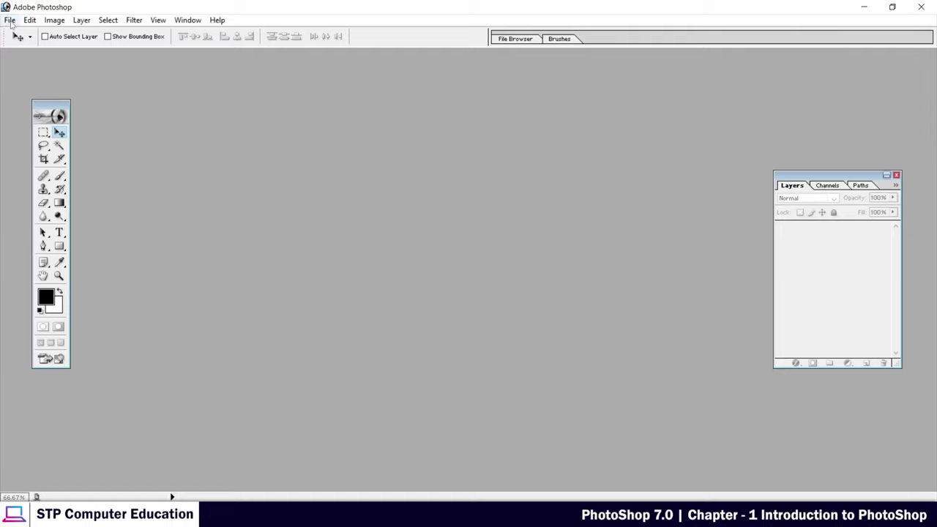
{"action": "left_click", "coordinate": [10, 21]}
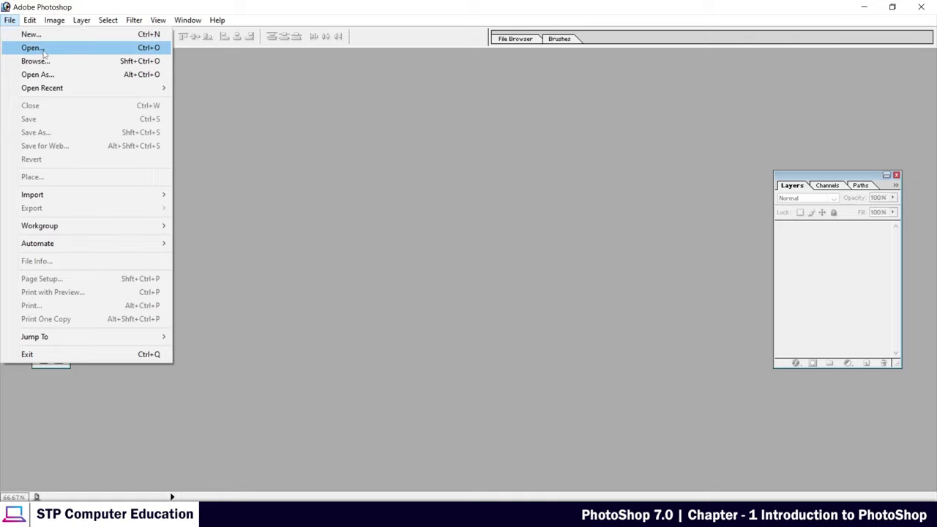
{"action": "left_click", "coordinate": [33, 47]}
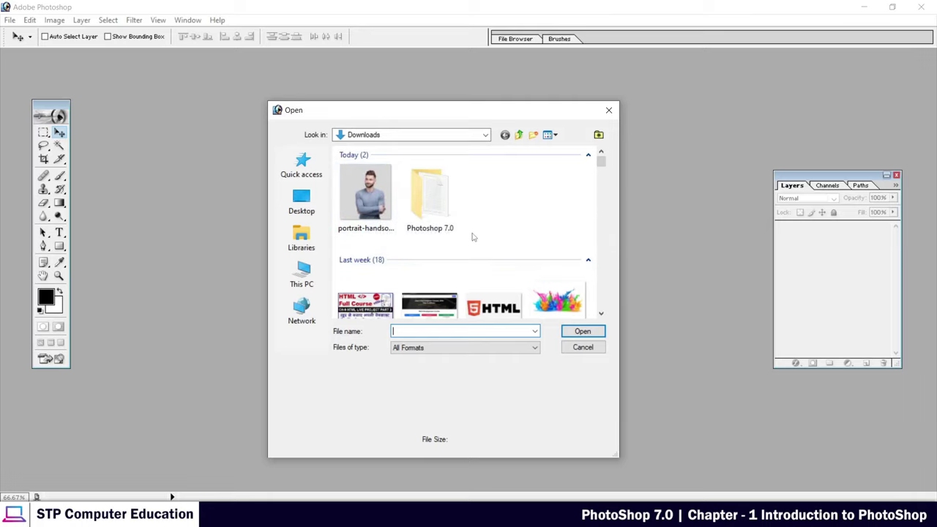
{"action": "left_click", "coordinate": [371, 196]}
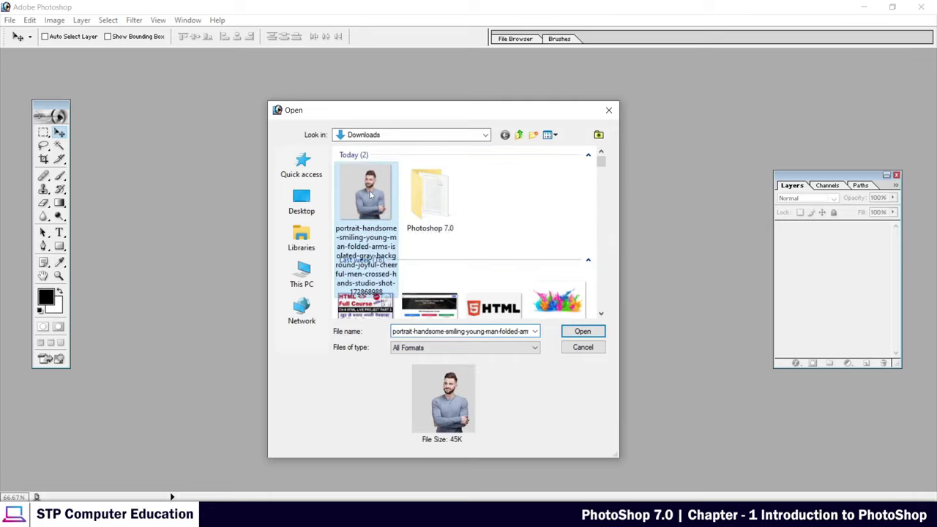
{"action": "left_click", "coordinate": [583, 332]}
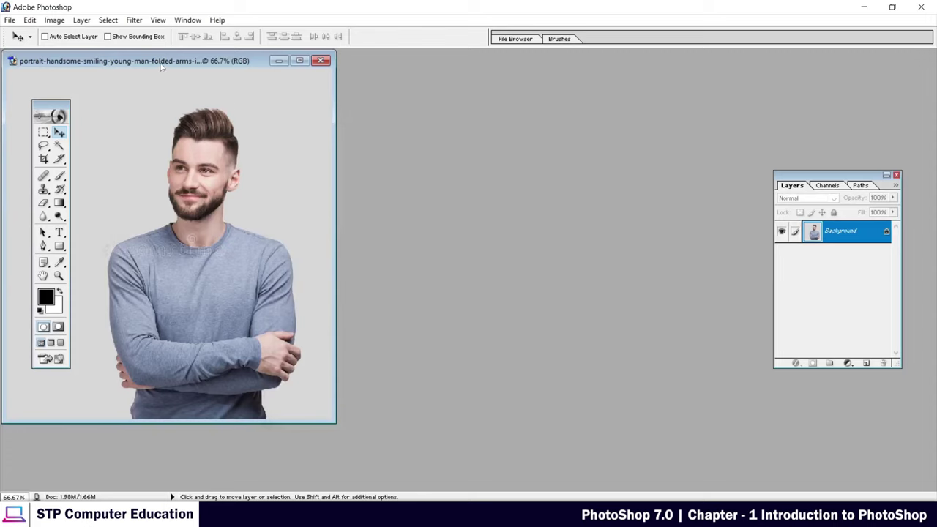
Drag the portrait document window to the centre-right of the workspace.
{"action": "left_click_drag", "start_coordinate": [163, 65], "coordinate": [568, 87]}
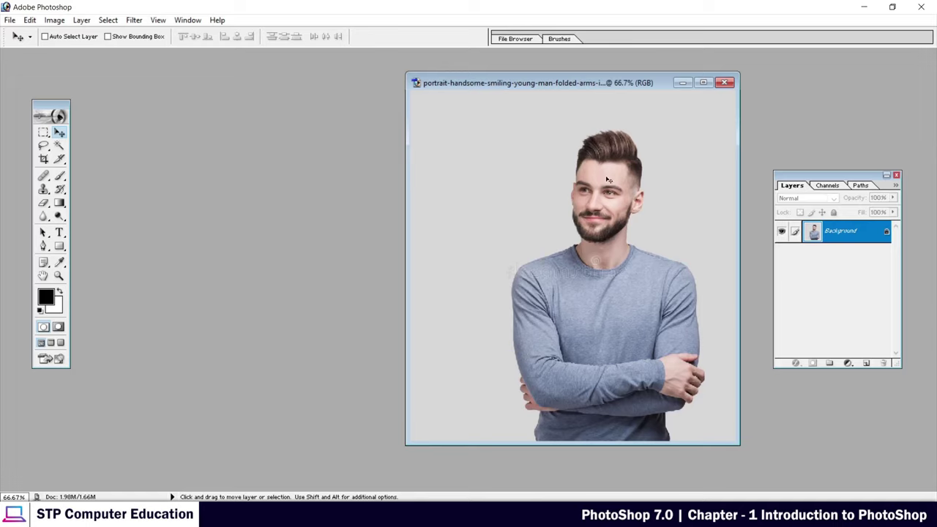
{"action": "mouse_move", "coordinate": [500, 83]}
{"action": "left_mouse_down"}
{"action": "mouse_move", "coordinate": [540, 83]}
{"action": "mouse_move", "coordinate": [501, 83]}
{"action": "left_mouse_up"}
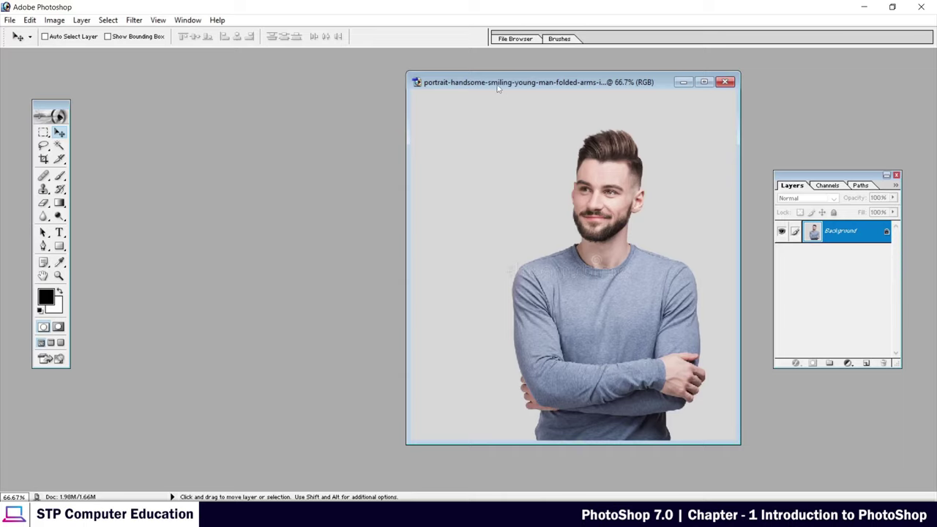
{"action": "mouse_move", "coordinate": [498, 85]}
{"action": "left_mouse_down"}
{"action": "mouse_move", "coordinate": [512, 115]}
{"action": "mouse_move", "coordinate": [519, 92]}
{"action": "left_mouse_up"}
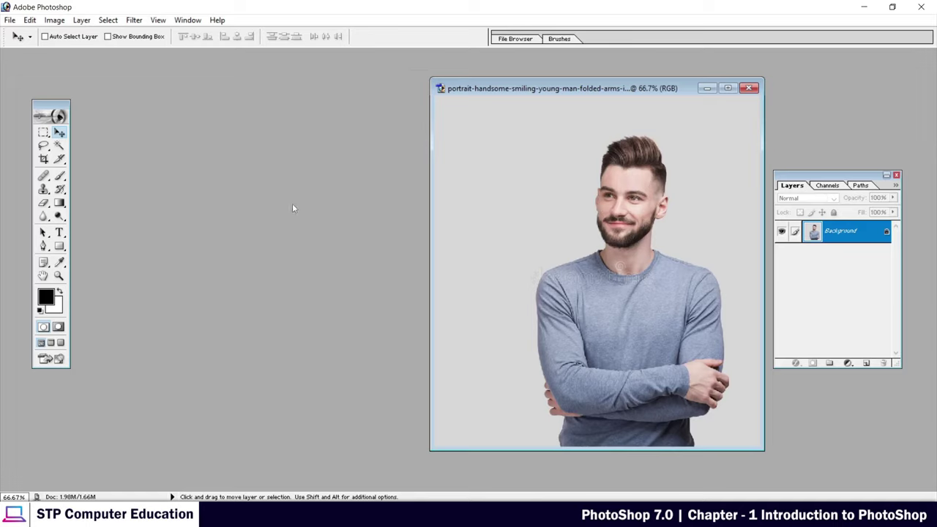
{"action": "left_click", "coordinate": [10, 21]}
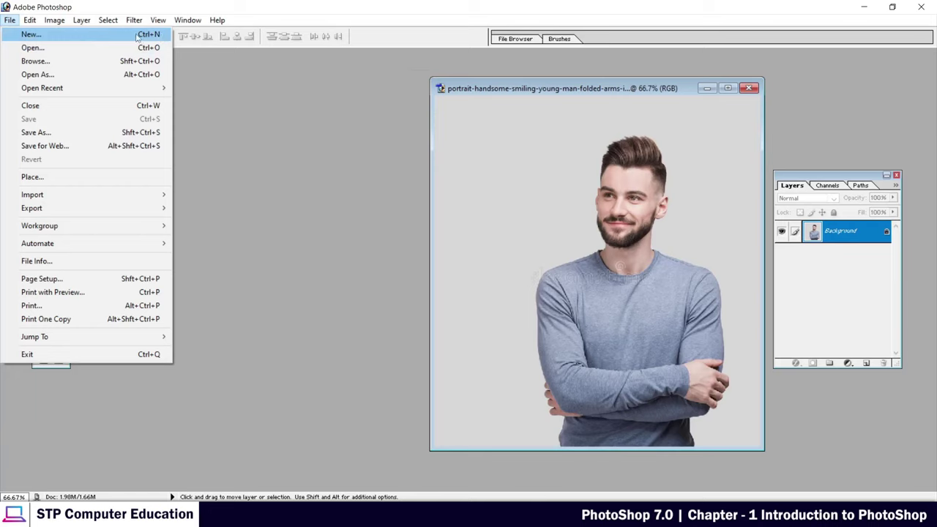
Start a new document named 'demo', keeping the width units in pixels.
{"action": "left_click", "coordinate": [29, 35]}
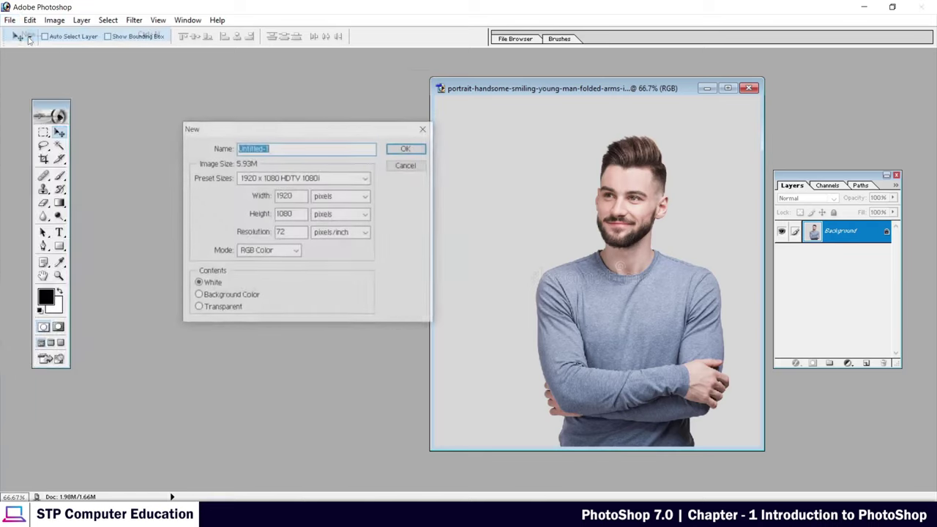
{"action": "left_click_drag", "start_coordinate": [287, 132], "coordinate": [407, 154]}
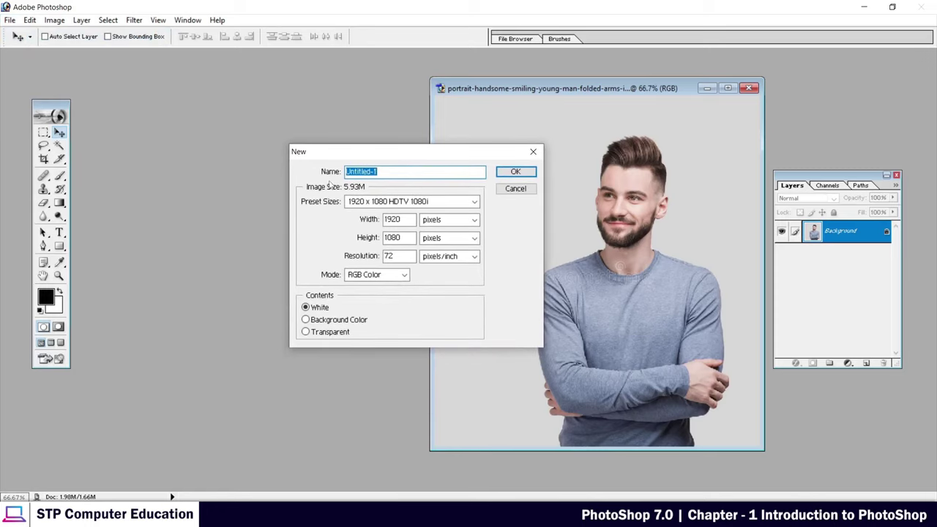
{"action": "left_click", "coordinate": [386, 172]}
{"action": "left_click_drag", "start_coordinate": [386, 172], "coordinate": [343, 170]}
{"action": "type", "text": "demo"}
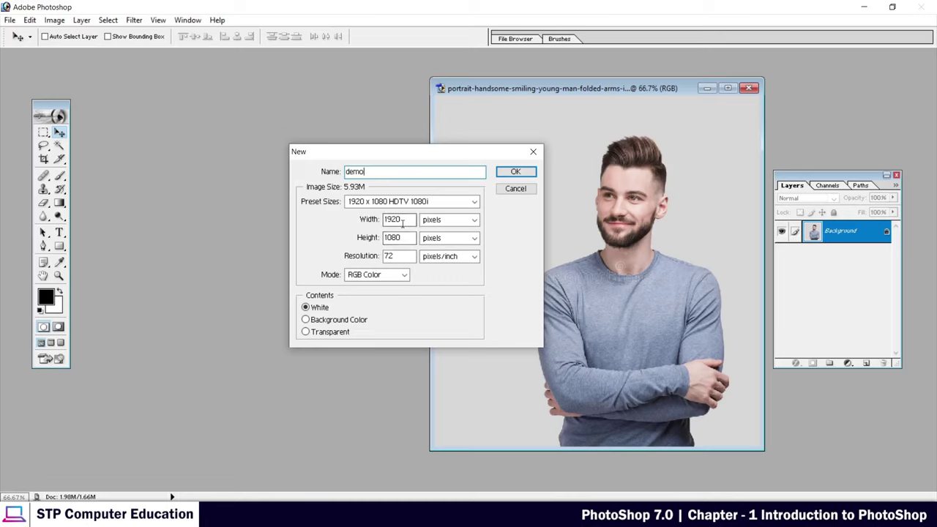
{"action": "left_click", "coordinate": [473, 219]}
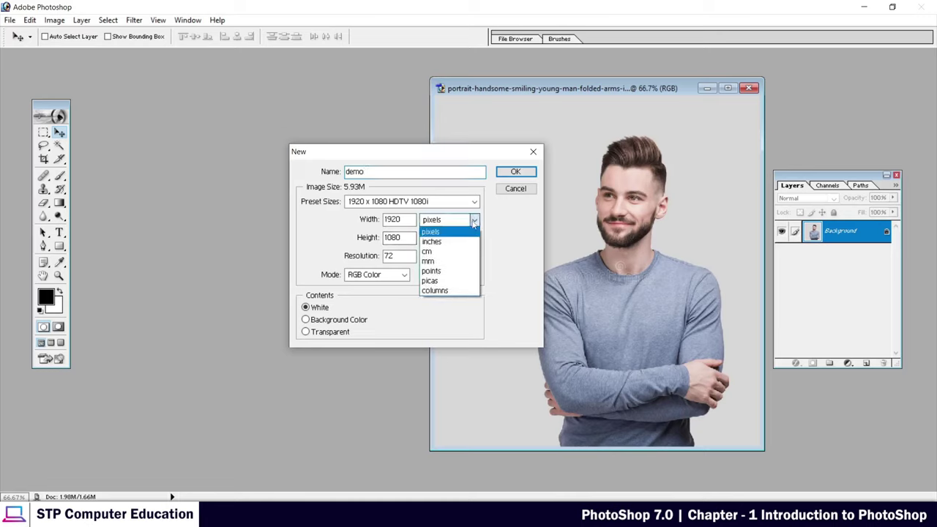
{"action": "left_click", "coordinate": [438, 243]}
{"action": "left_click", "coordinate": [475, 221]}
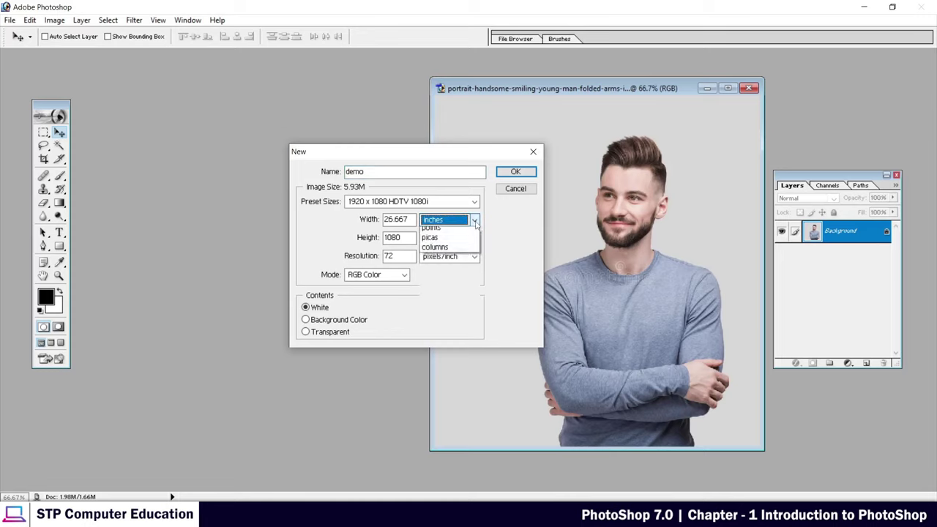
{"action": "left_click", "coordinate": [447, 229]}
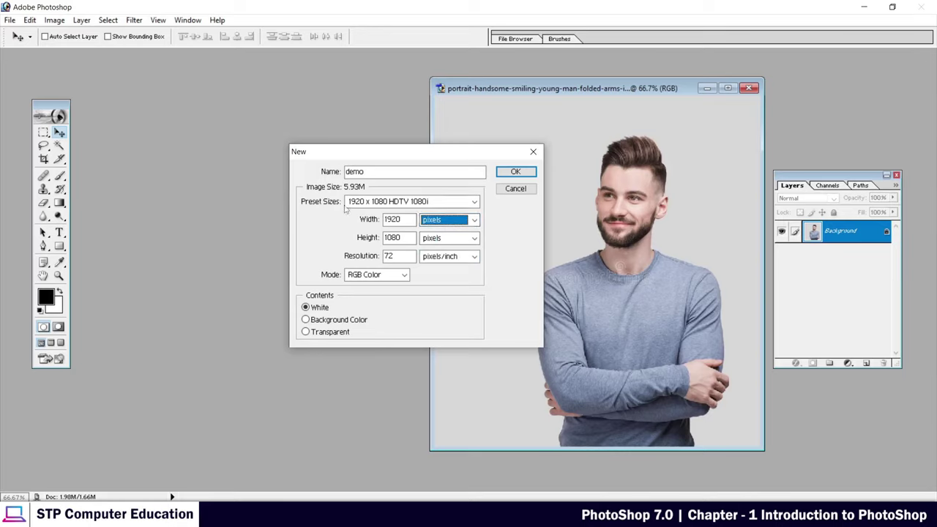
Choose the 1920 x 1080 HDTV 1080i preset size for the demo document.
{"action": "left_click", "coordinate": [468, 204]}
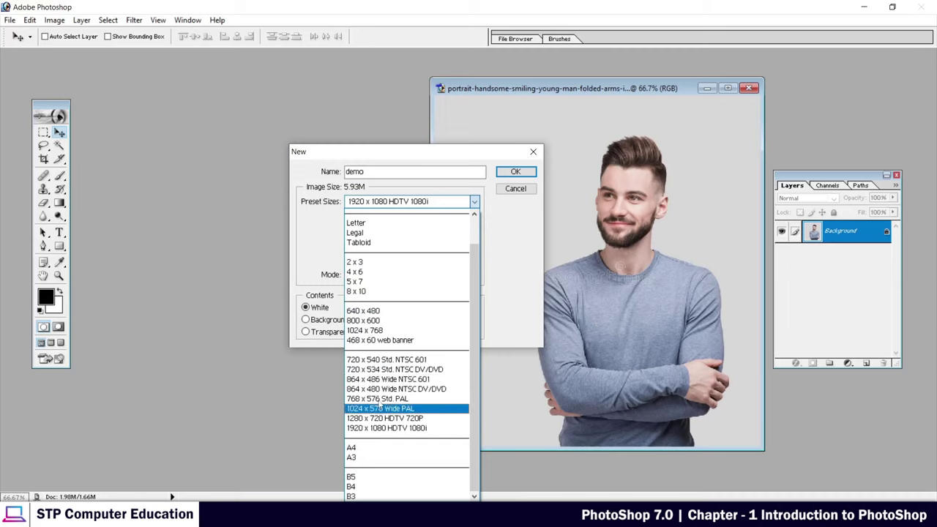
{"action": "left_click", "coordinate": [358, 448]}
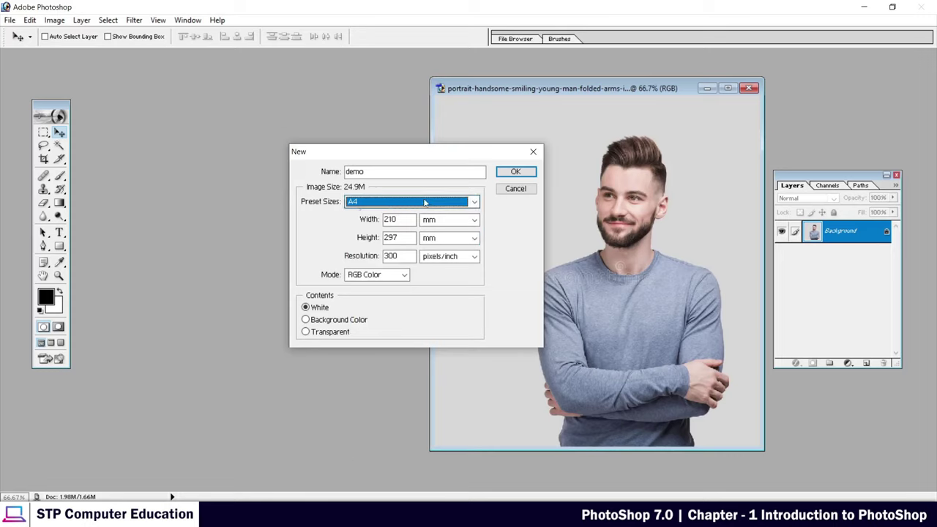
{"action": "left_click", "coordinate": [474, 202]}
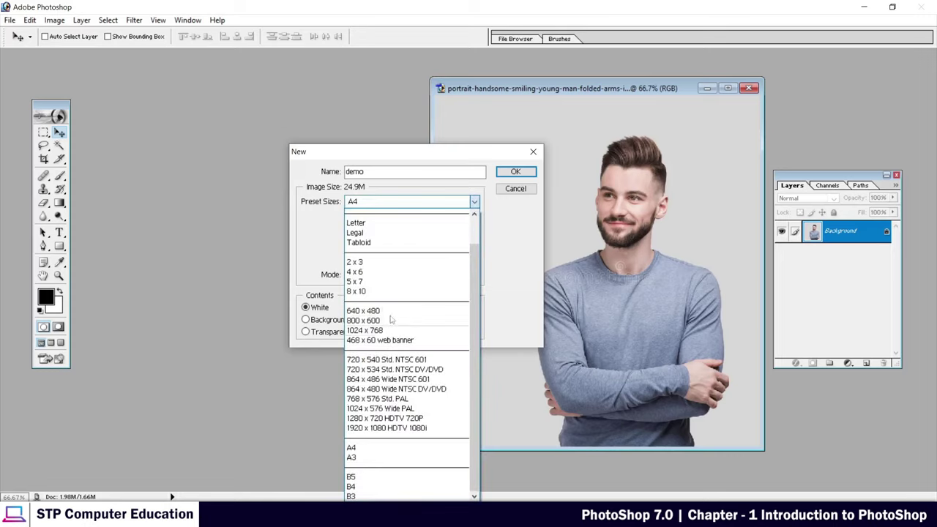
{"action": "left_click", "coordinate": [323, 250]}
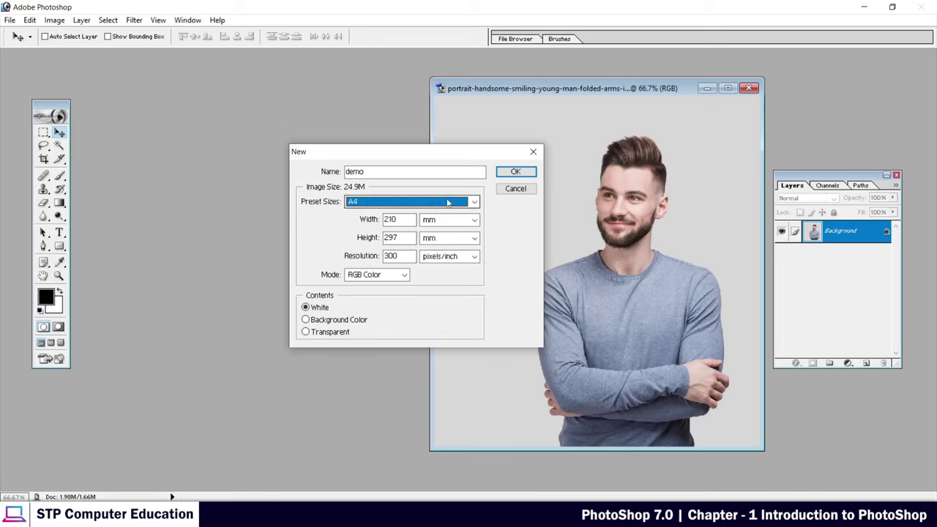
{"action": "left_click", "coordinate": [474, 202]}
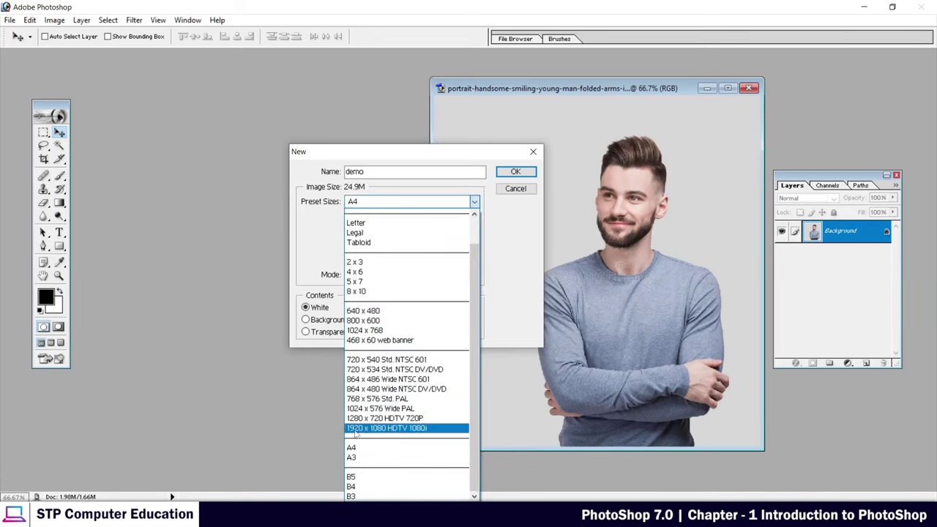
{"action": "left_click", "coordinate": [407, 430]}
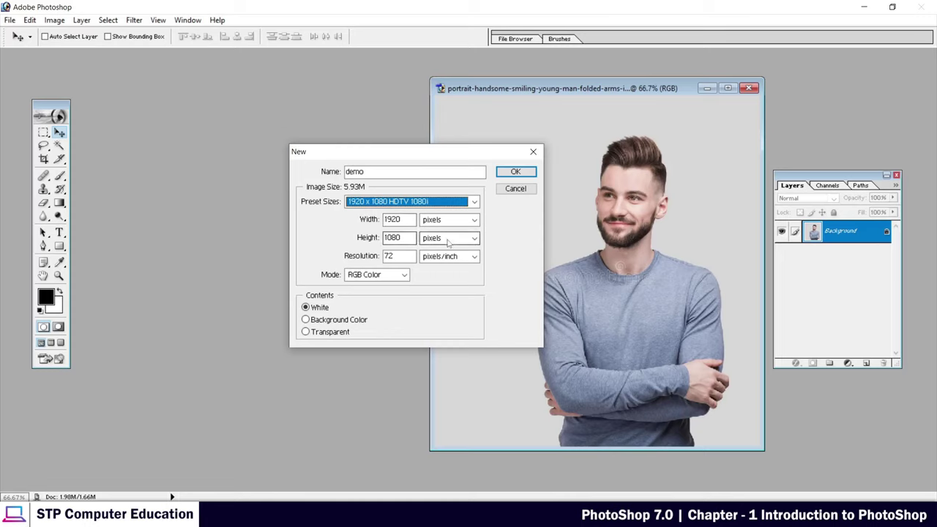
{"action": "left_click", "coordinate": [395, 257]}
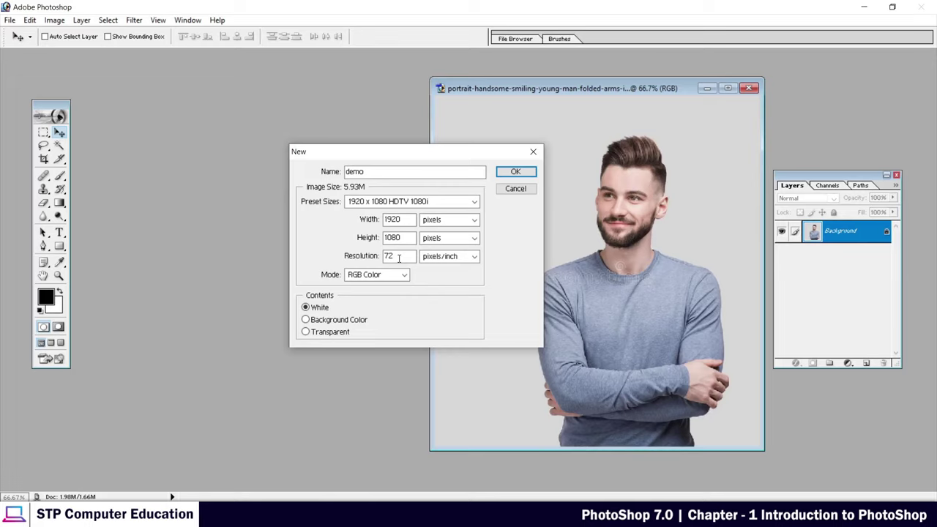
Set resolution to 300 pixels/inch, keeping RGB Color mode and White contents.
{"action": "double_click", "coordinate": [399, 257]}
{"action": "type", "text": "300"}
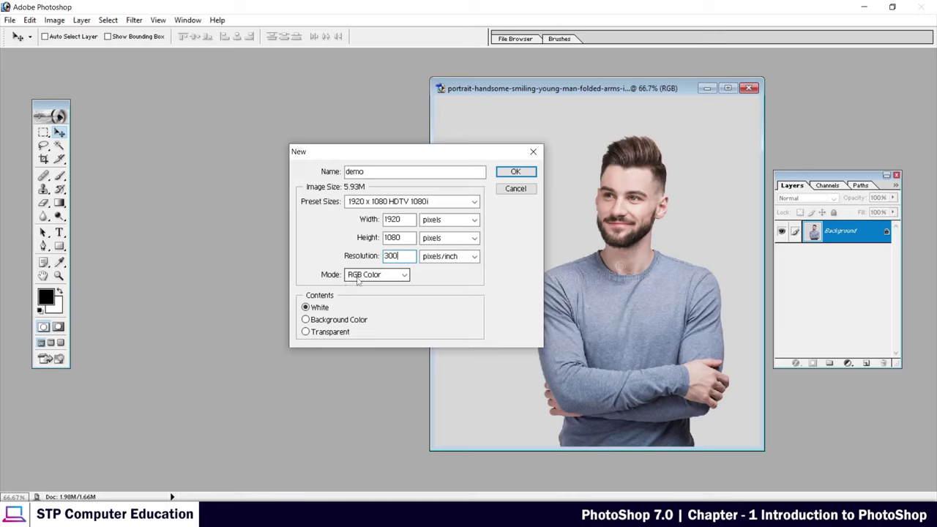
{"action": "left_click", "coordinate": [404, 275]}
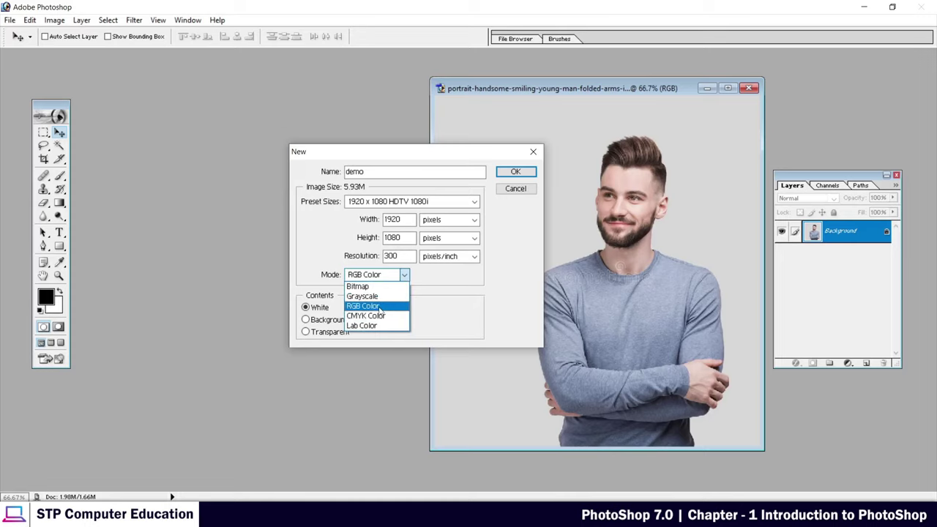
{"action": "left_click", "coordinate": [380, 306]}
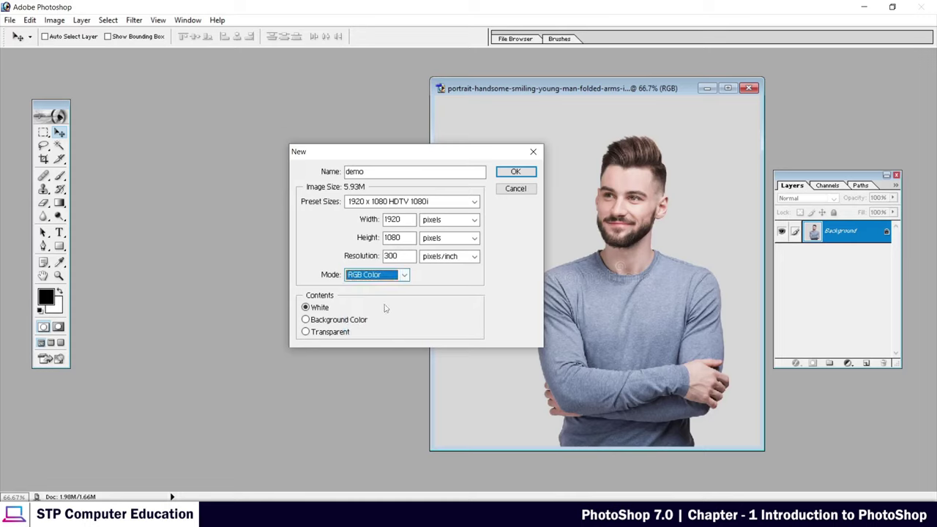
{"action": "key", "text": "shift+Tab"}
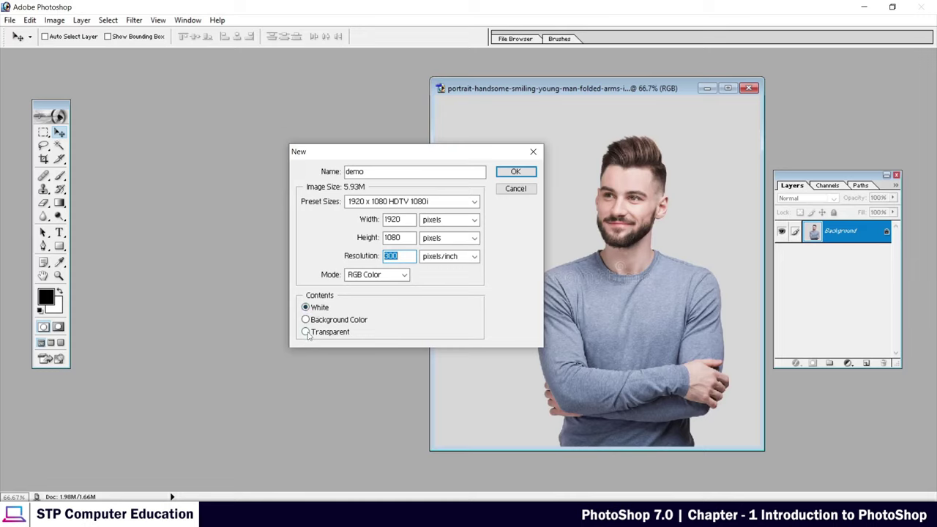
{"action": "left_click", "coordinate": [306, 333]}
{"action": "left_click", "coordinate": [516, 173]}
Create the blank demo canvas and position its window on the left.
{"action": "left_click", "coordinate": [515, 174]}
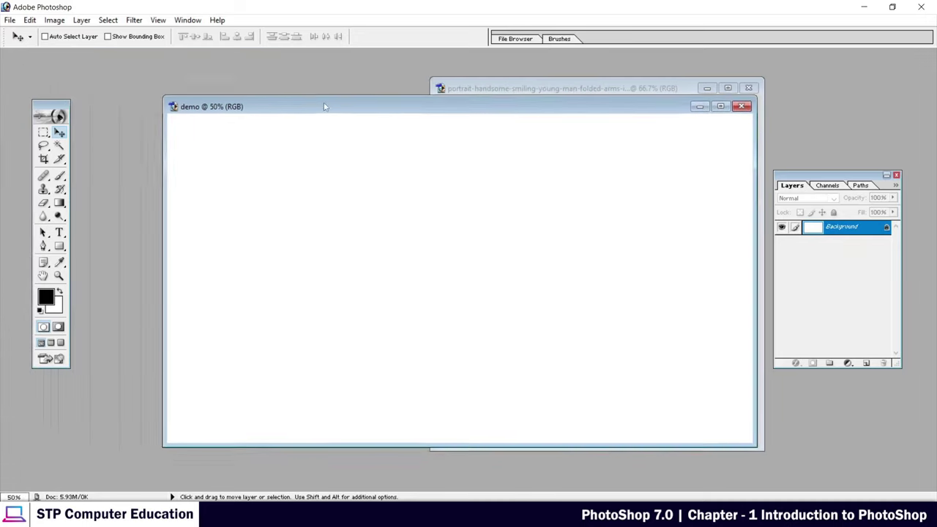
{"action": "left_click_drag", "start_coordinate": [166, 66], "coordinate": [299, 96]}
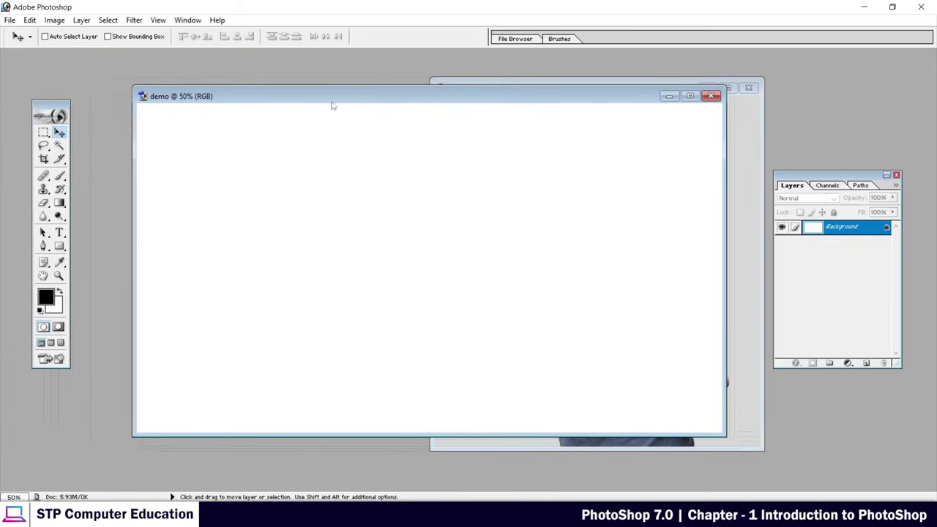
{"action": "mouse_move", "coordinate": [416, 102]}
{"action": "left_mouse_down"}
{"action": "mouse_move", "coordinate": [375, 129]}
{"action": "mouse_move", "coordinate": [328, 124]}
{"action": "left_mouse_up"}
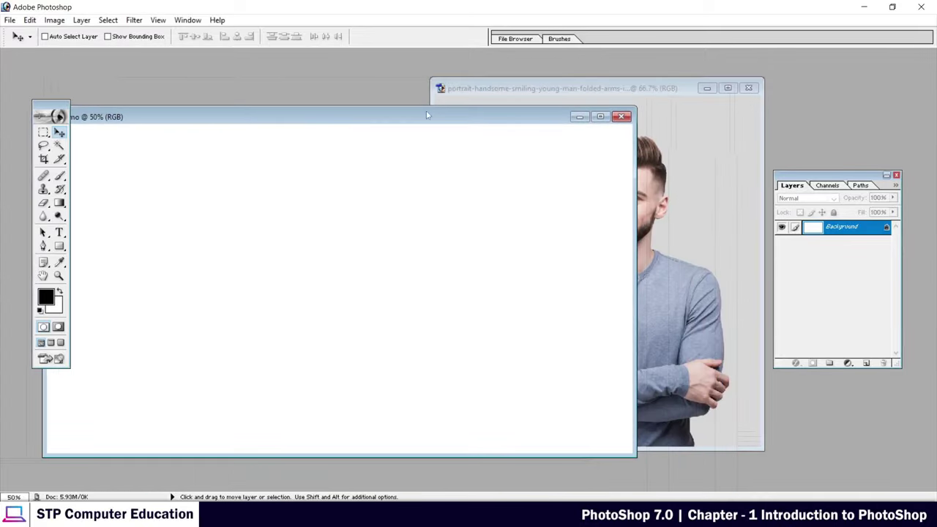
{"action": "left_click", "coordinate": [497, 89]}
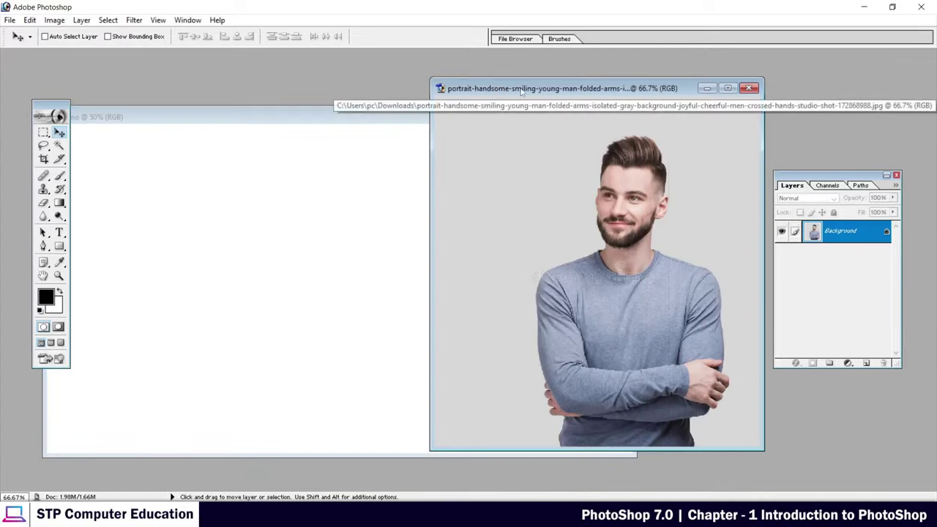
{"action": "mouse_move", "coordinate": [498, 89]}
{"action": "left_mouse_down"}
{"action": "mouse_move", "coordinate": [534, 166]}
{"action": "mouse_move", "coordinate": [555, 150]}
{"action": "mouse_move", "coordinate": [531, 144]}
{"action": "mouse_move", "coordinate": [563, 169]}
{"action": "mouse_move", "coordinate": [538, 132]}
{"action": "left_mouse_up"}
{"action": "left_click", "coordinate": [245, 119]}
{"action": "mouse_move", "coordinate": [244, 119]}
{"action": "left_mouse_down"}
{"action": "mouse_move", "coordinate": [264, 128]}
{"action": "mouse_move", "coordinate": [244, 123]}
{"action": "left_mouse_up"}
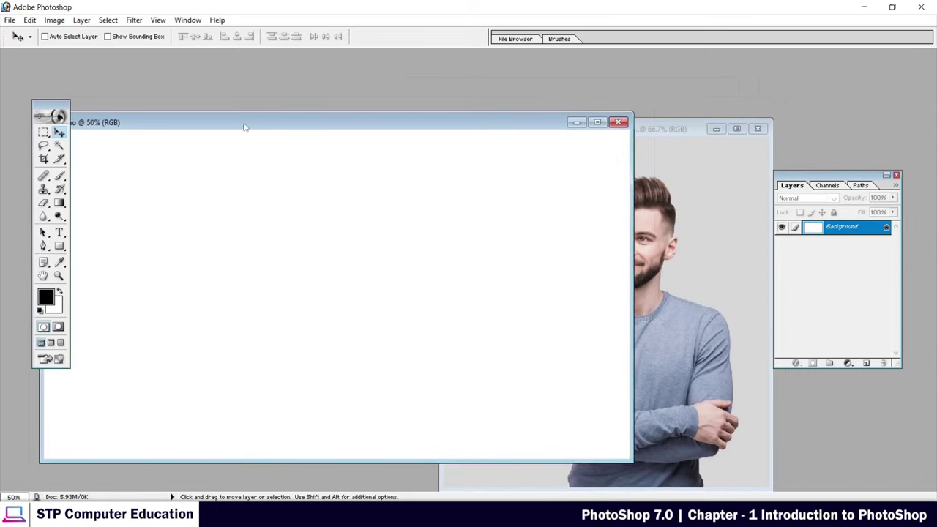
Settle the portrait window to the right of the canvas and move the toolbox aside.
{"action": "left_click", "coordinate": [673, 135]}
{"action": "left_click_drag", "start_coordinate": [663, 135], "coordinate": [729, 119]}
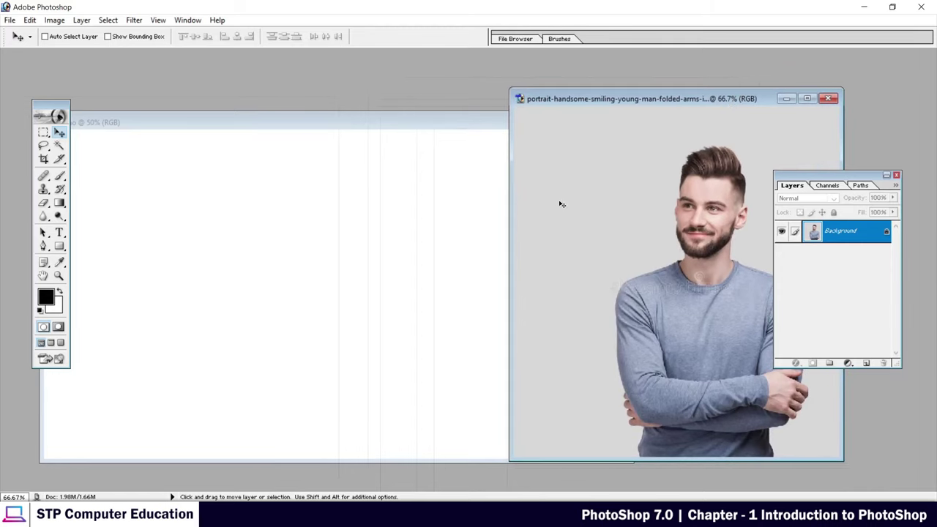
{"action": "left_click_drag", "start_coordinate": [623, 103], "coordinate": [628, 117]}
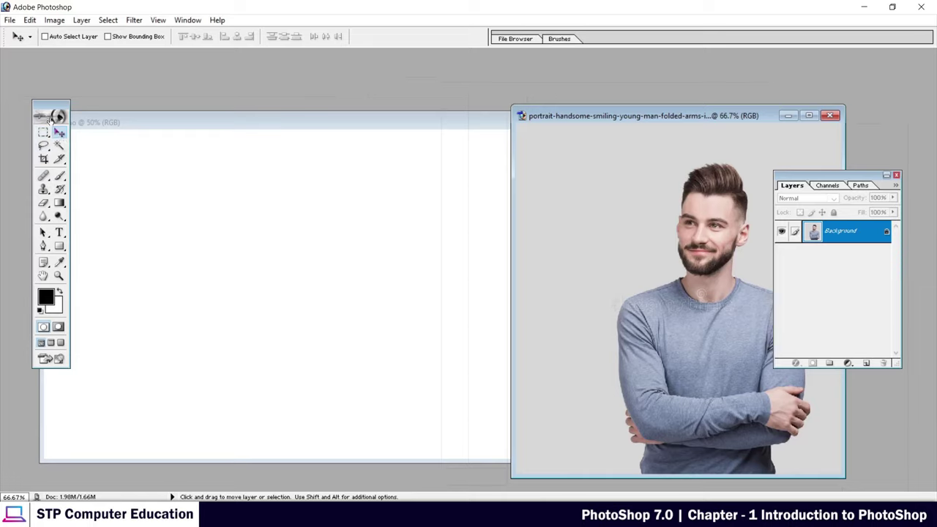
{"action": "left_click_drag", "start_coordinate": [59, 106], "coordinate": [69, 89]}
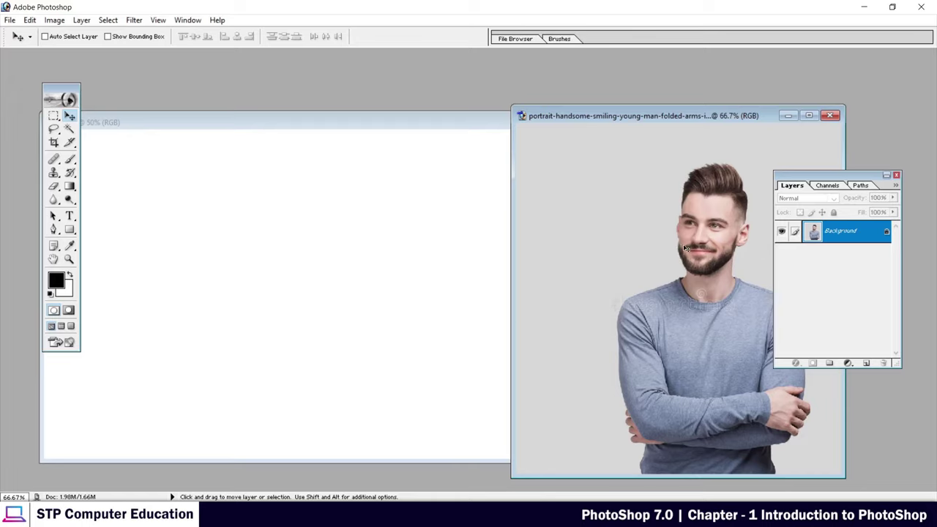
Drag the portrait onto the demo canvas as Layer 1, then re-centre the window and palette.
{"action": "left_click_drag", "start_coordinate": [574, 234], "coordinate": [325, 265]}
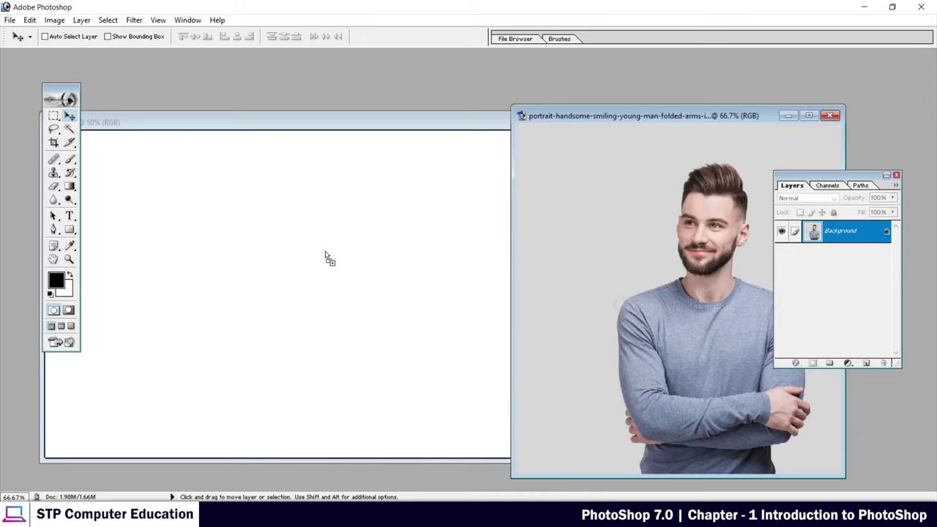
{"action": "left_click_drag", "start_coordinate": [325, 265], "coordinate": [325, 264]}
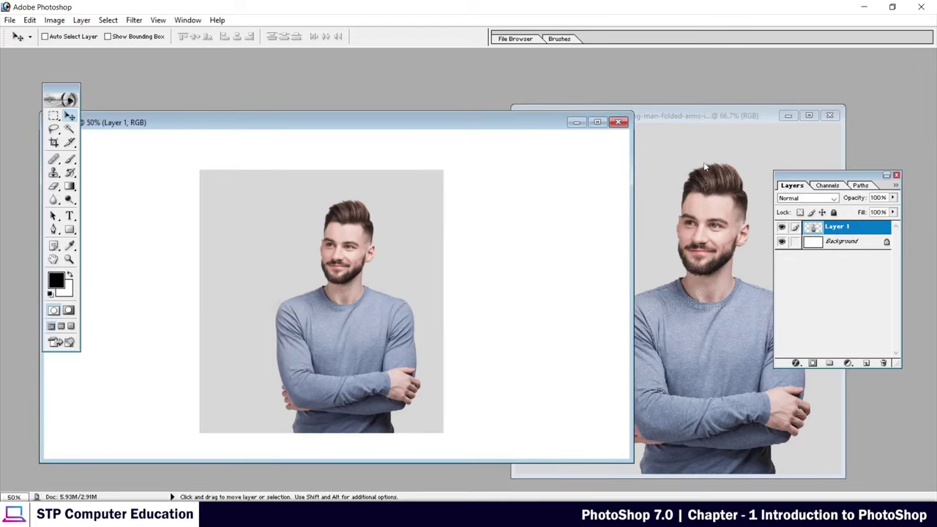
{"action": "mouse_move", "coordinate": [445, 122]}
{"action": "left_mouse_down"}
{"action": "mouse_move", "coordinate": [454, 111]}
{"action": "mouse_move", "coordinate": [441, 93]}
{"action": "left_mouse_up"}
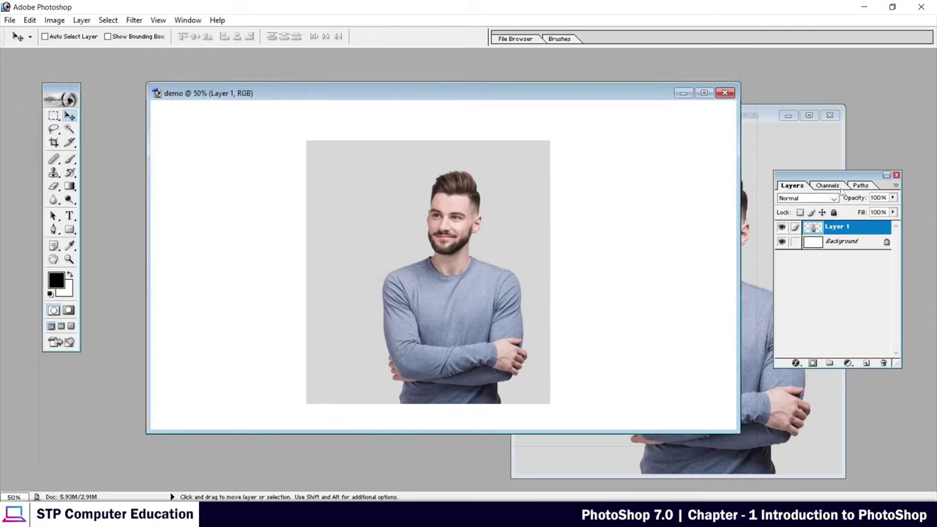
{"action": "left_click_drag", "start_coordinate": [776, 171], "coordinate": [727, 162]}
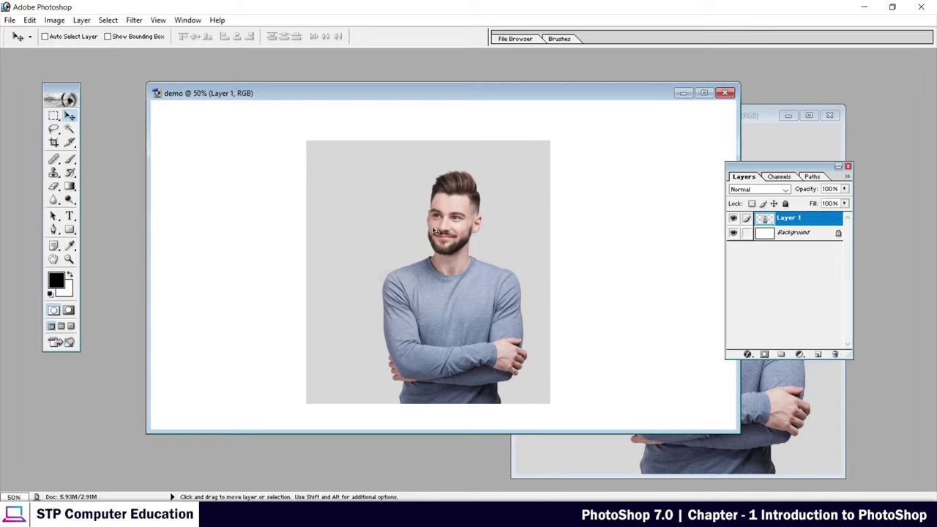
Select Layer 1, shift the portrait right on the canvas, and toggle its visibility.
{"action": "left_click", "coordinate": [788, 235]}
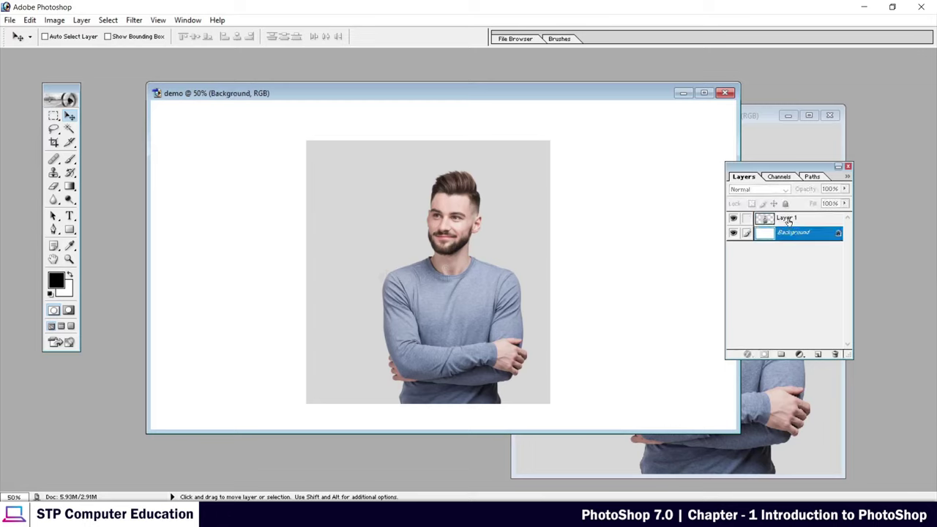
{"action": "left_click", "coordinate": [787, 221]}
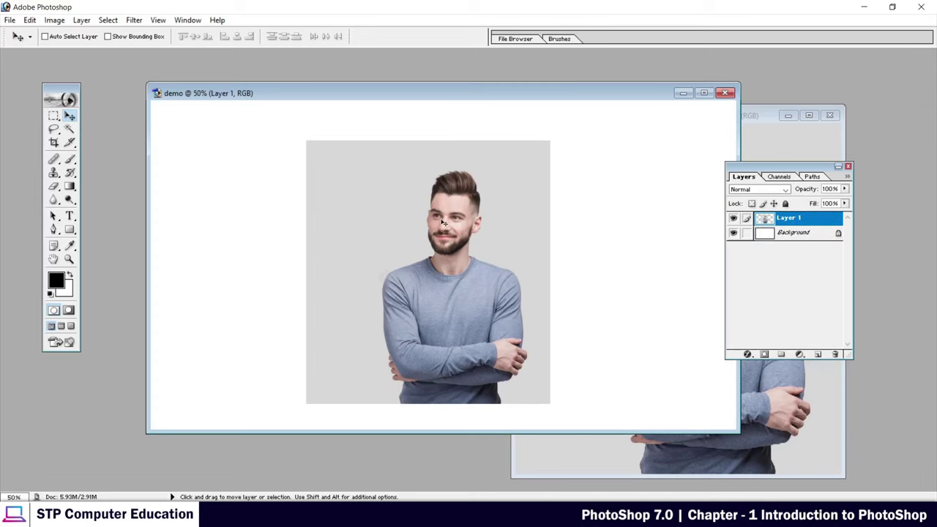
{"action": "mouse_move", "coordinate": [442, 222]}
{"action": "left_mouse_down"}
{"action": "mouse_move", "coordinate": [335, 203]}
{"action": "mouse_move", "coordinate": [592, 205]}
{"action": "mouse_move", "coordinate": [376, 202]}
{"action": "mouse_move", "coordinate": [530, 202]}
{"action": "mouse_move", "coordinate": [455, 202]}
{"action": "mouse_move", "coordinate": [406, 217]}
{"action": "mouse_move", "coordinate": [485, 227]}
{"action": "left_mouse_up"}
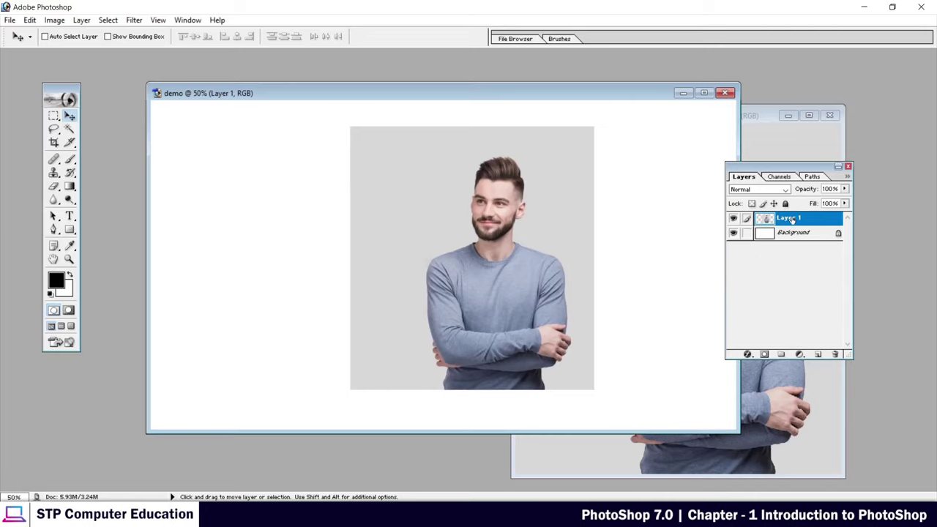
{"action": "left_click", "coordinate": [733, 219]}
{"action": "left_click", "coordinate": [732, 219]}
Try moving the locked Background layer twice, dismissing the locked-layer warning each time.
{"action": "left_click", "coordinate": [795, 233]}
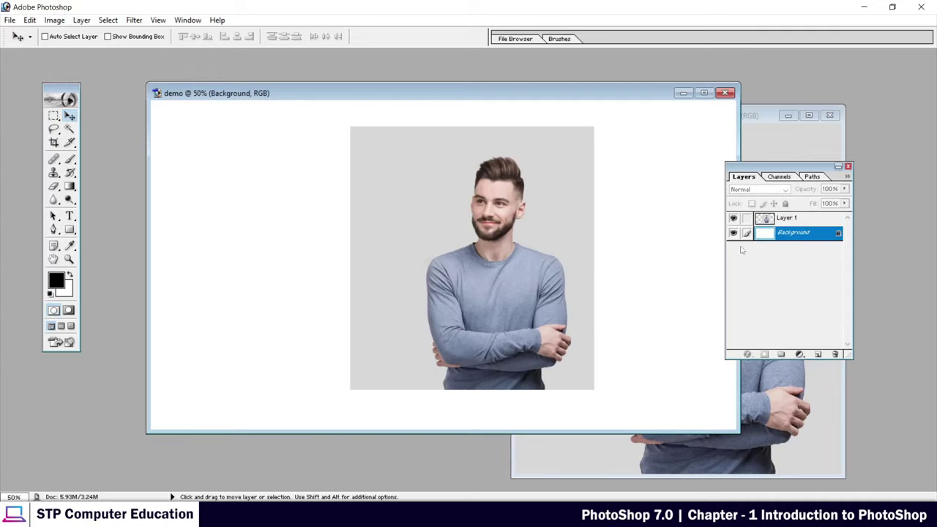
{"action": "left_click_drag", "start_coordinate": [499, 226], "coordinate": [396, 225]}
{"action": "left_click", "coordinate": [404, 198]}
{"action": "left_click_drag", "start_coordinate": [627, 226], "coordinate": [530, 224]}
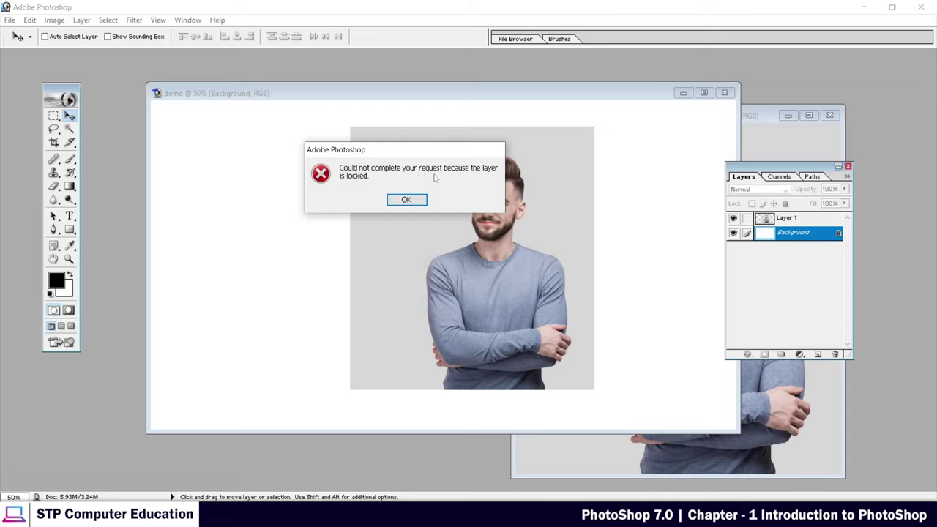
{"action": "left_click", "coordinate": [406, 200]}
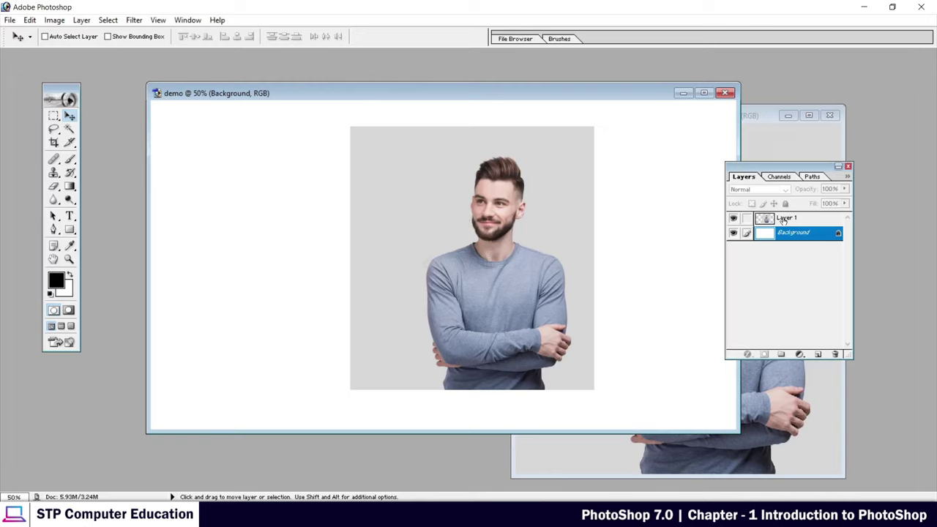
Nudge the Layer 1 portrait left, maximize the demo window, and move Layers aside.
{"action": "left_click", "coordinate": [787, 218]}
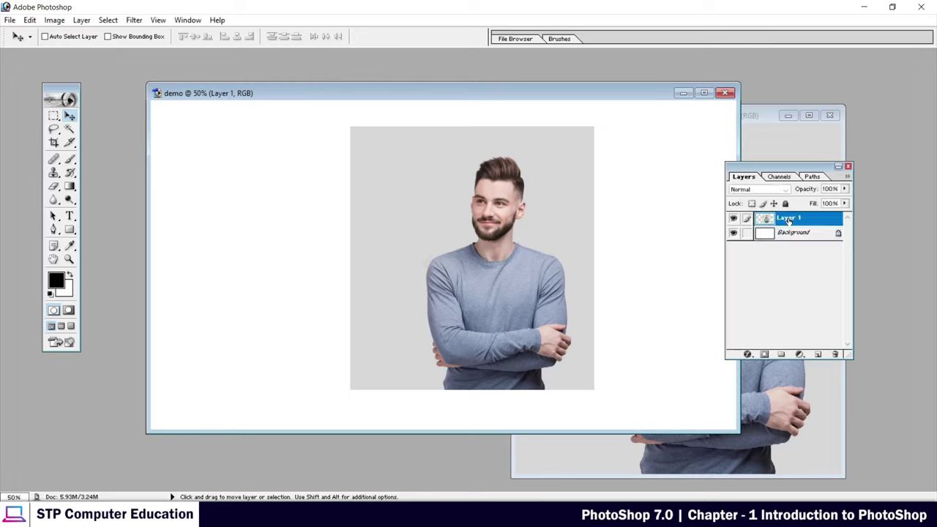
{"action": "mouse_move", "coordinate": [534, 204]}
{"action": "left_mouse_down"}
{"action": "mouse_move", "coordinate": [482, 209]}
{"action": "mouse_move", "coordinate": [464, 190]}
{"action": "mouse_move", "coordinate": [546, 224]}
{"action": "mouse_move", "coordinate": [538, 227]}
{"action": "mouse_move", "coordinate": [439, 198]}
{"action": "mouse_move", "coordinate": [535, 220]}
{"action": "mouse_move", "coordinate": [502, 209]}
{"action": "left_mouse_up"}
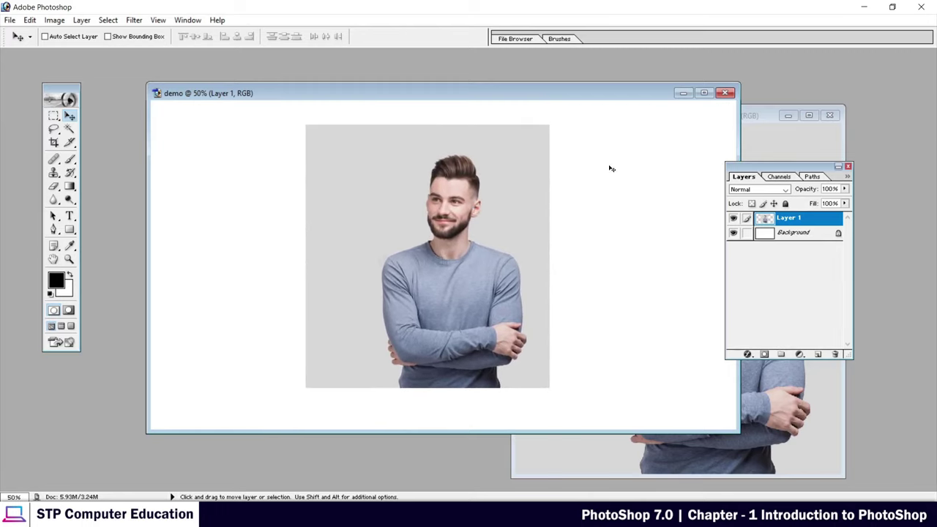
{"action": "left_click_drag", "start_coordinate": [541, 98], "coordinate": [505, 101]}
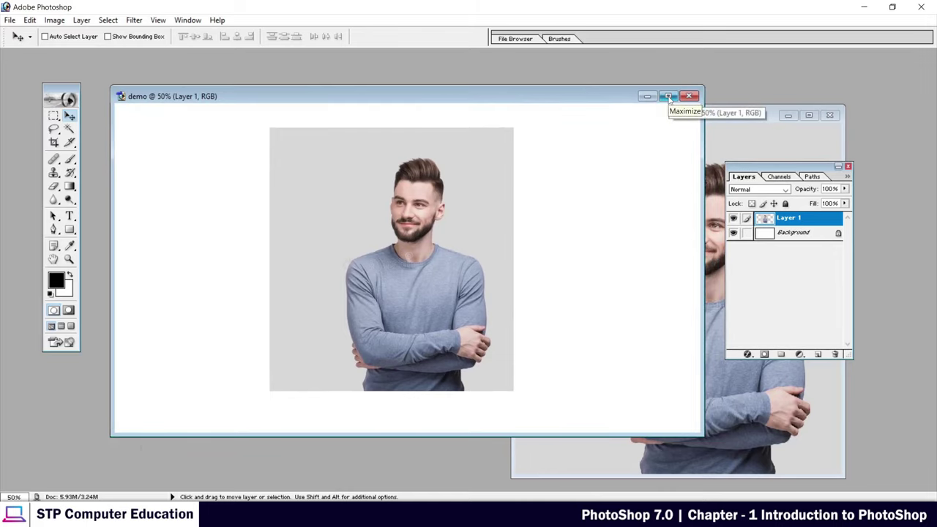
{"action": "left_click", "coordinate": [669, 98]}
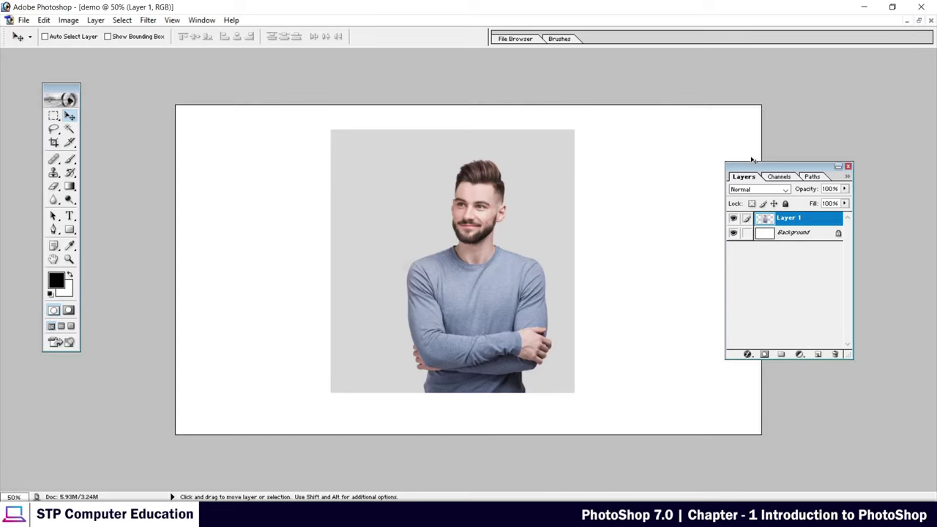
{"action": "mouse_move", "coordinate": [745, 167]}
{"action": "left_mouse_down"}
{"action": "mouse_move", "coordinate": [827, 151]}
{"action": "mouse_move", "coordinate": [805, 157]}
{"action": "left_mouse_up"}
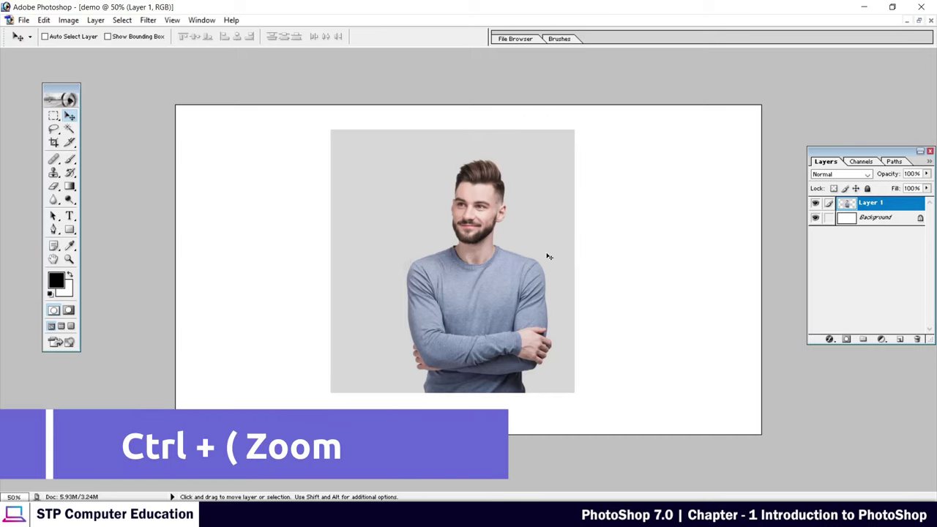
Zoom in and out, then fit the whole canvas on screen with Ctrl+0.
{"action": "key", "text": "ctrl+plus"}
{"action": "key", "text": "ctrl+plus"}
{"action": "key", "text": "ctrl+plus"}
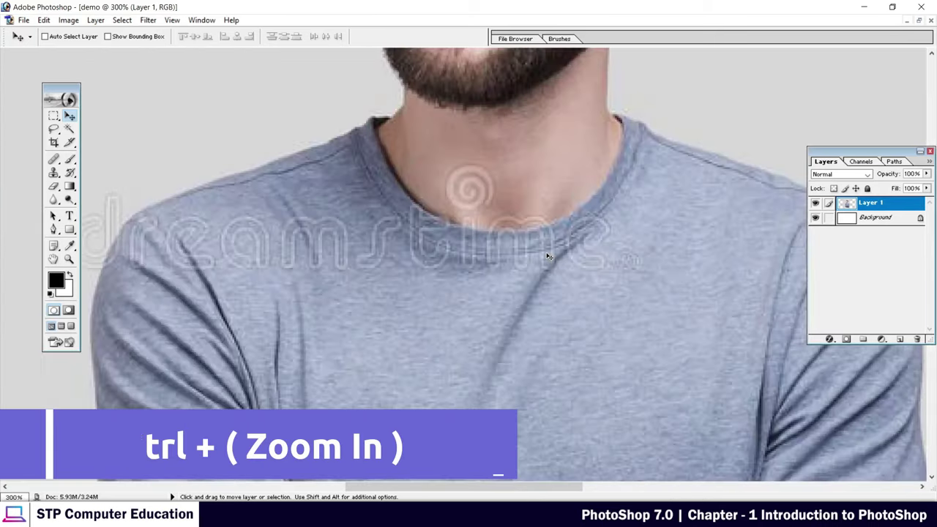
{"action": "key", "text": "ctrl+plus"}
{"action": "key", "text": "ctrl+minus"}
{"action": "key", "text": "ctrl+minus"}
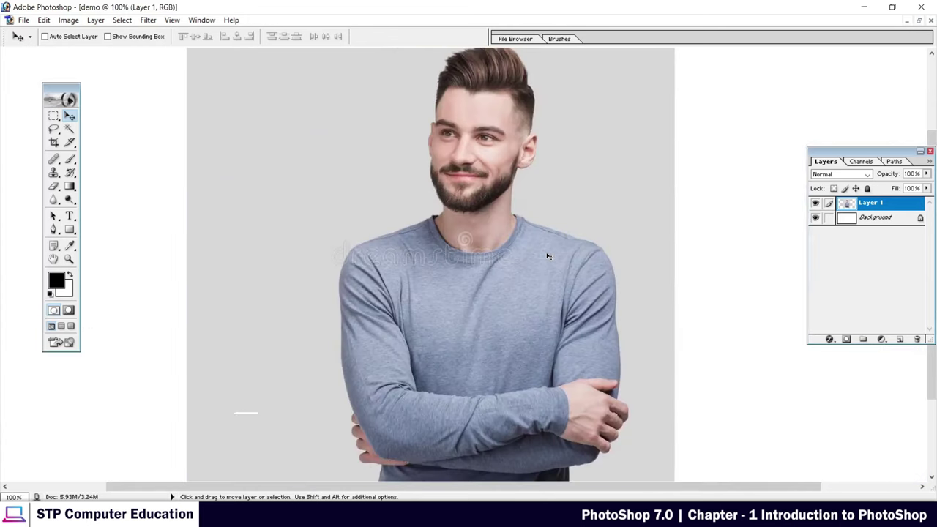
{"action": "key", "text": "ctrl+minus"}
{"action": "key", "text": "ctrl+minus"}
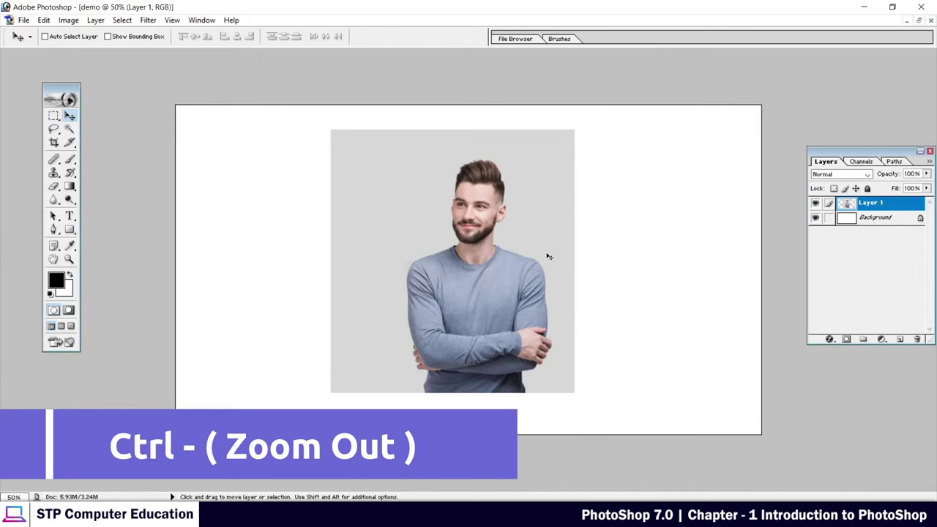
{"action": "key", "text": "ctrl+plus"}
{"action": "key", "text": "ctrl+plus"}
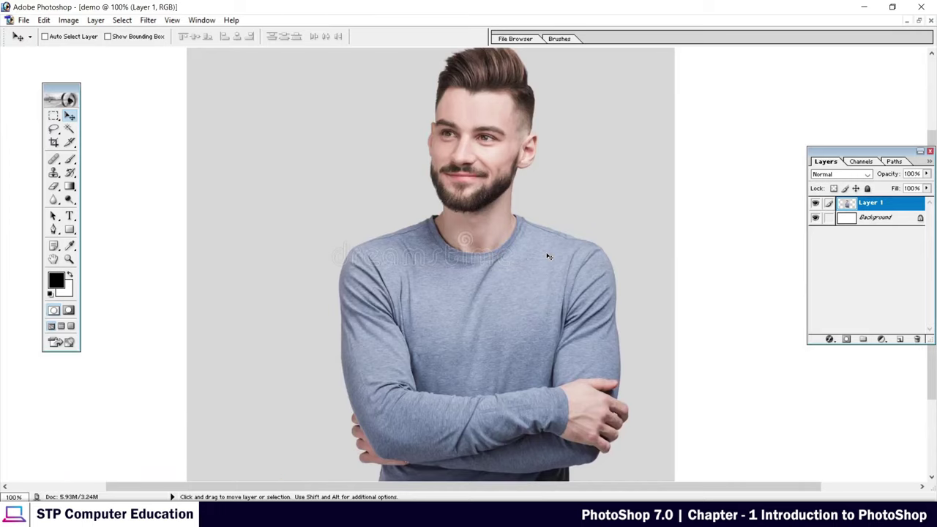
{"action": "key", "text": "ctrl+minus"}
{"action": "key", "text": "ctrl+minus"}
{"action": "key", "text": "ctrl+minus"}
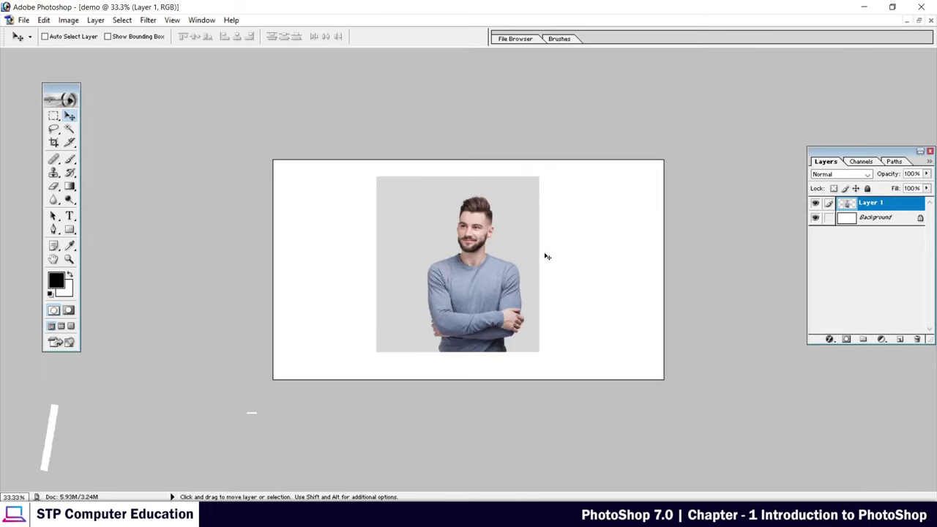
{"action": "key", "text": "ctrl+0"}
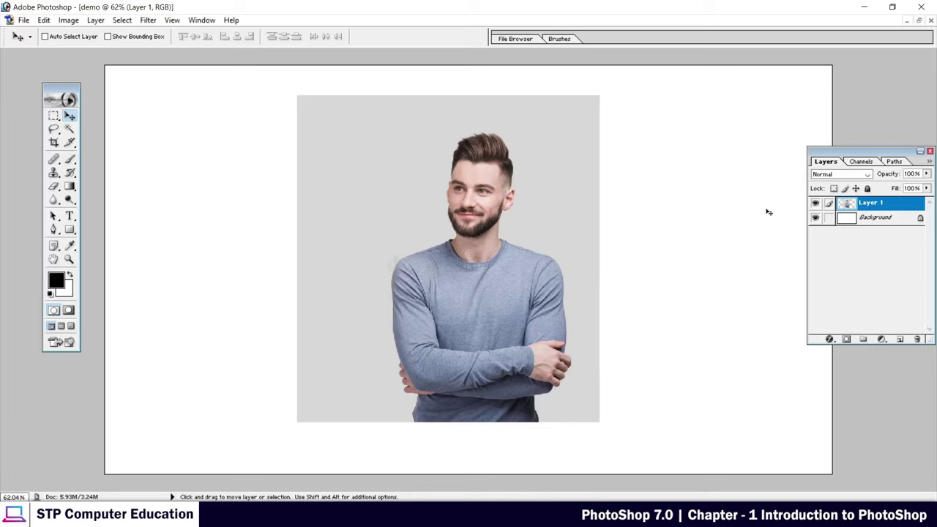
Drag the Layer 1 portrait left and then back, leaving it slightly right of its start.
{"action": "left_click_drag", "start_coordinate": [466, 228], "coordinate": [464, 235]}
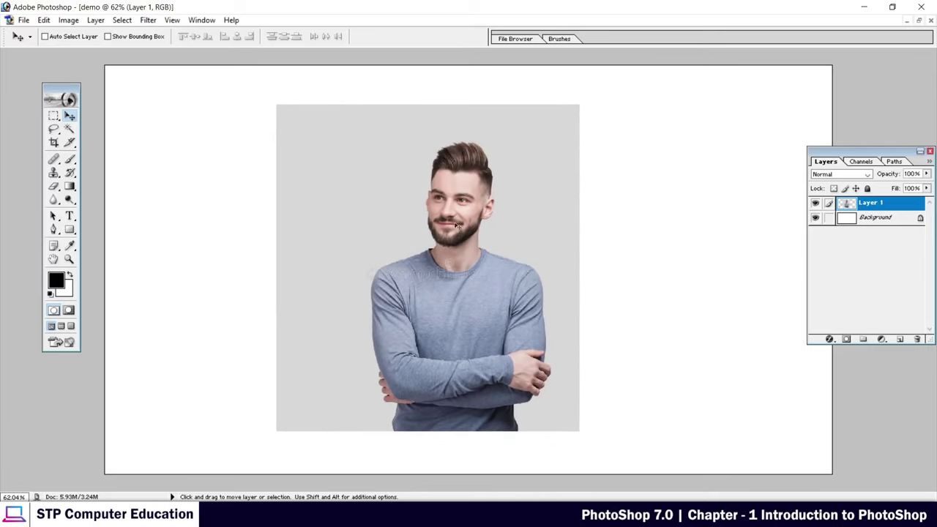
{"action": "mouse_move", "coordinate": [457, 241]}
{"action": "left_mouse_down"}
{"action": "mouse_move", "coordinate": [322, 246]}
{"action": "mouse_move", "coordinate": [362, 248]}
{"action": "left_mouse_up"}
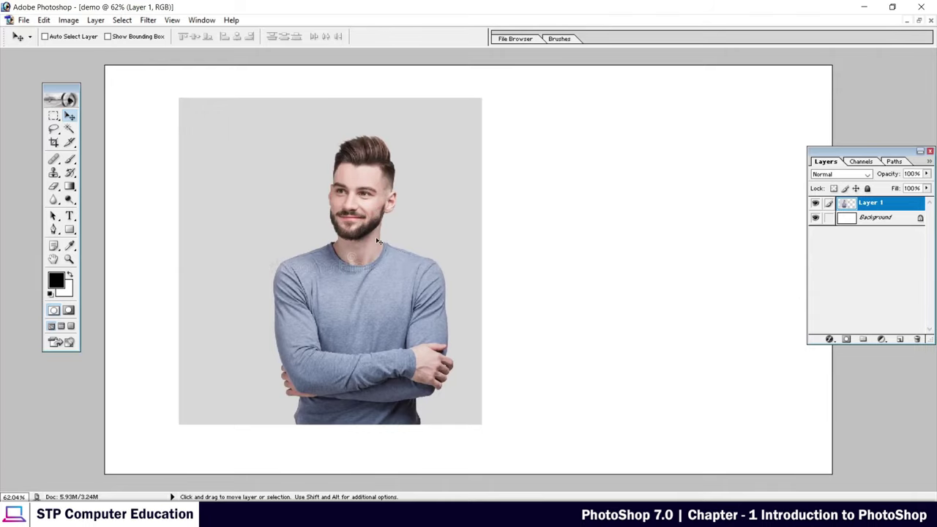
{"action": "left_click_drag", "start_coordinate": [355, 223], "coordinate": [482, 226]}
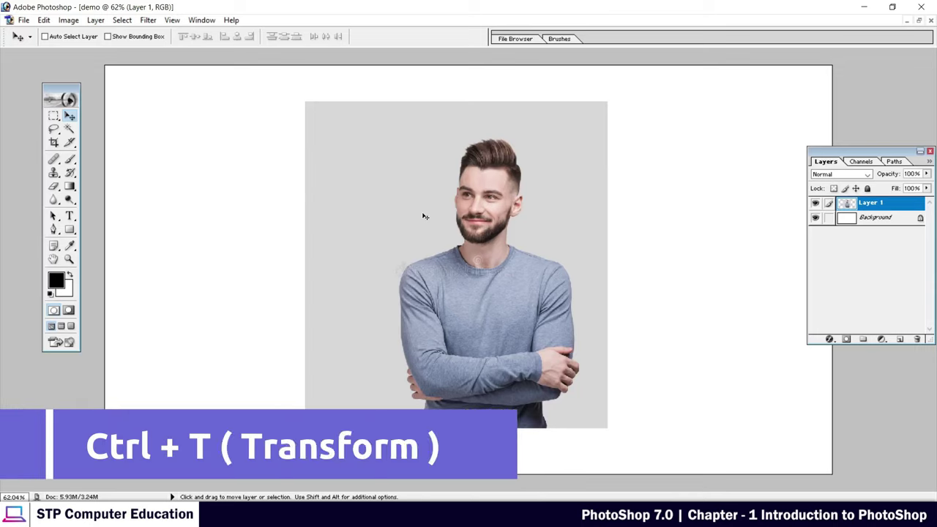
{"action": "key", "text": "ctrl+t"}
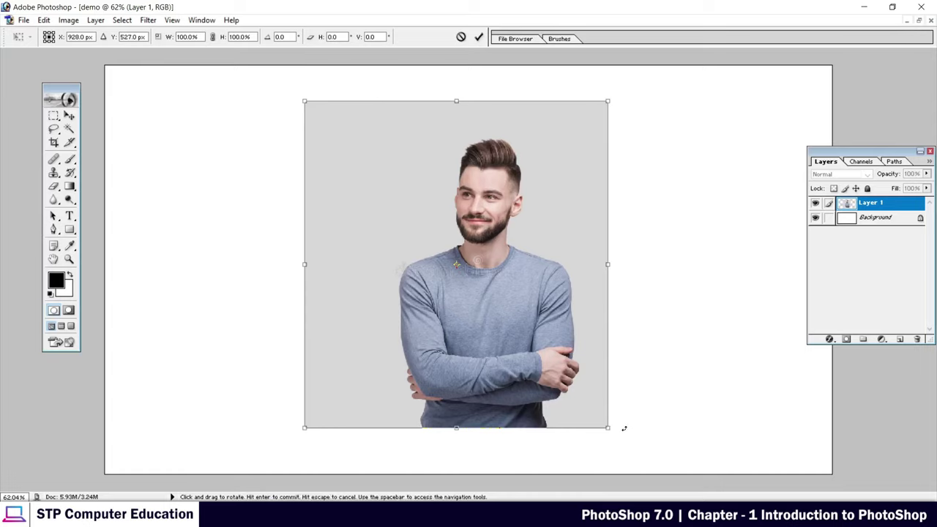
{"action": "left_click_drag", "start_coordinate": [607, 428], "coordinate": [435, 280]}
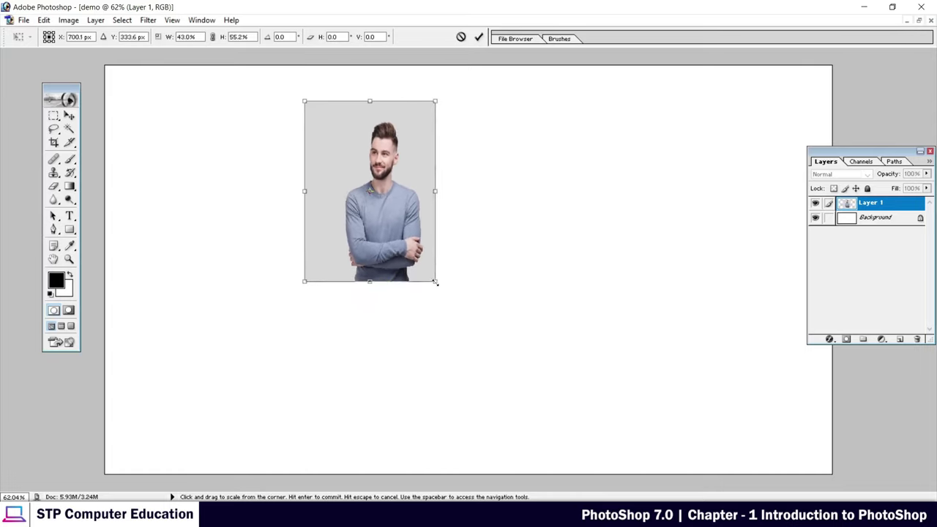
{"action": "left_click_drag", "start_coordinate": [435, 189], "coordinate": [730, 191]}
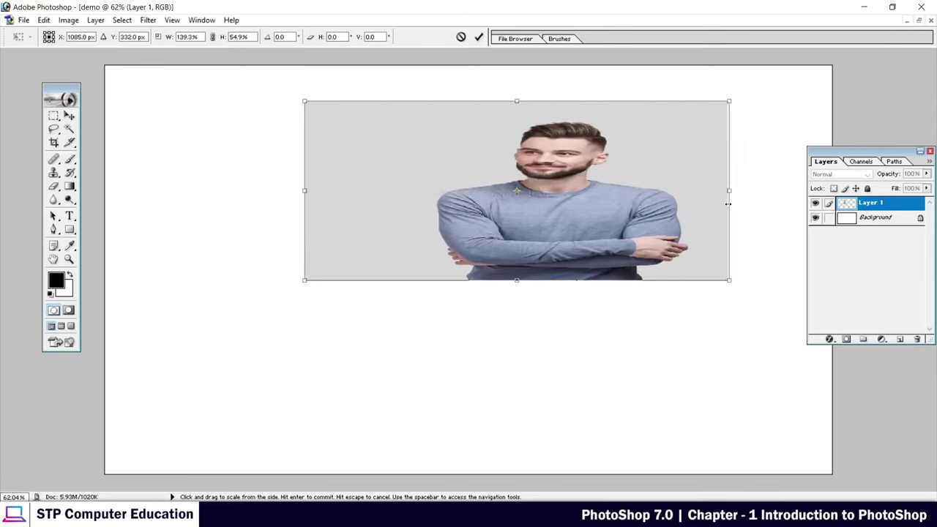
{"action": "left_click_drag", "start_coordinate": [517, 281], "coordinate": [517, 453]}
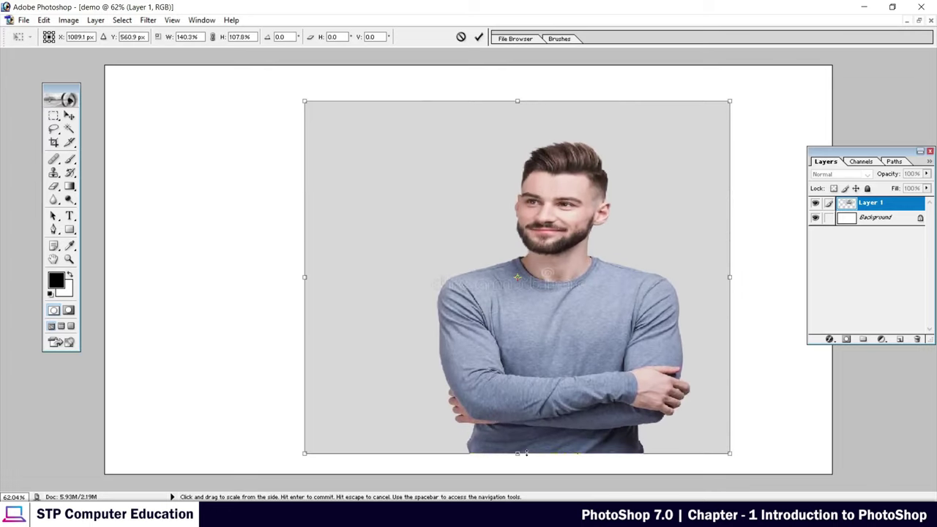
{"action": "left_click_drag", "start_coordinate": [297, 280], "coordinate": [501, 278]}
{"action": "mouse_move", "coordinate": [733, 454]}
{"action": "left_mouse_down"}
{"action": "mouse_move", "coordinate": [729, 393]}
{"action": "mouse_move", "coordinate": [669, 285]}
{"action": "left_mouse_up"}
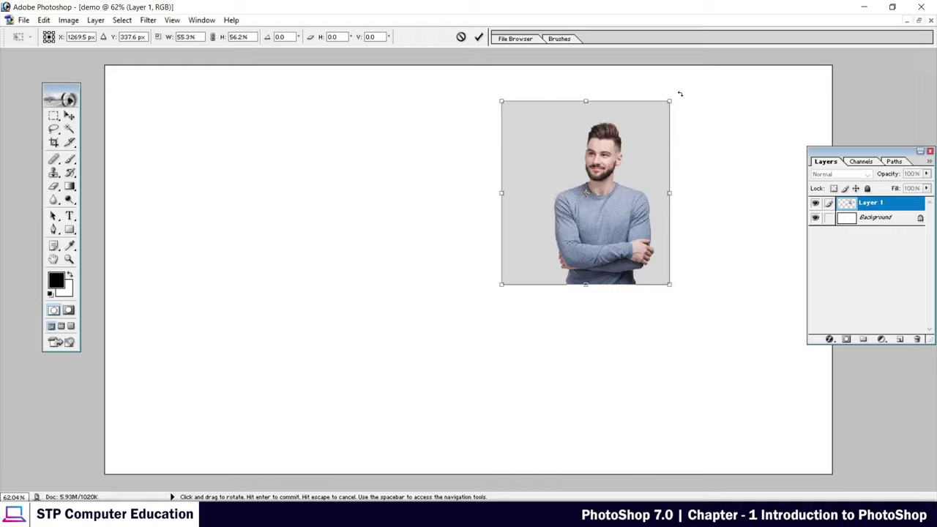
{"action": "mouse_move", "coordinate": [679, 94]}
{"action": "left_mouse_down"}
{"action": "mouse_move", "coordinate": [628, 308]}
{"action": "mouse_move", "coordinate": [535, 310]}
{"action": "mouse_move", "coordinate": [441, 201]}
{"action": "mouse_move", "coordinate": [500, 90]}
{"action": "mouse_move", "coordinate": [668, 69]}
{"action": "mouse_move", "coordinate": [699, 85]}
{"action": "left_mouse_up"}
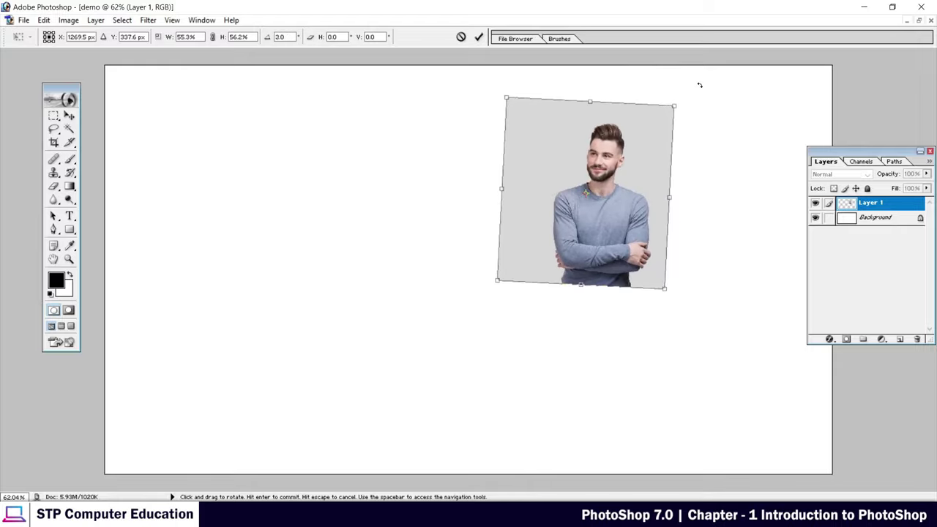
{"action": "mouse_move", "coordinate": [628, 141]}
{"action": "left_mouse_down"}
{"action": "mouse_move", "coordinate": [264, 133]}
{"action": "mouse_move", "coordinate": [330, 161]}
{"action": "mouse_move", "coordinate": [327, 297]}
{"action": "mouse_move", "coordinate": [264, 224]}
{"action": "mouse_move", "coordinate": [266, 200]}
{"action": "left_mouse_up"}
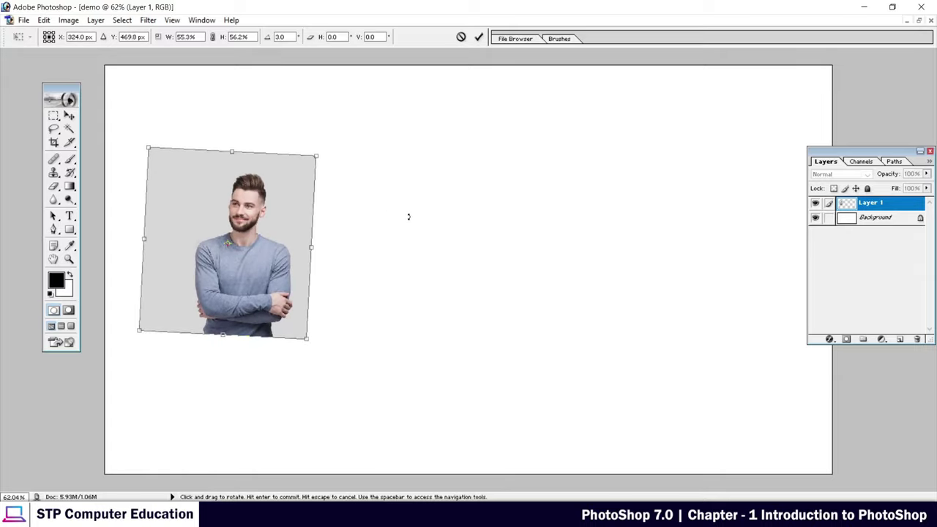
{"action": "mouse_move", "coordinate": [162, 183]}
{"action": "left_mouse_down"}
{"action": "mouse_move", "coordinate": [330, 194]}
{"action": "mouse_move", "coordinate": [373, 170]}
{"action": "left_mouse_up"}
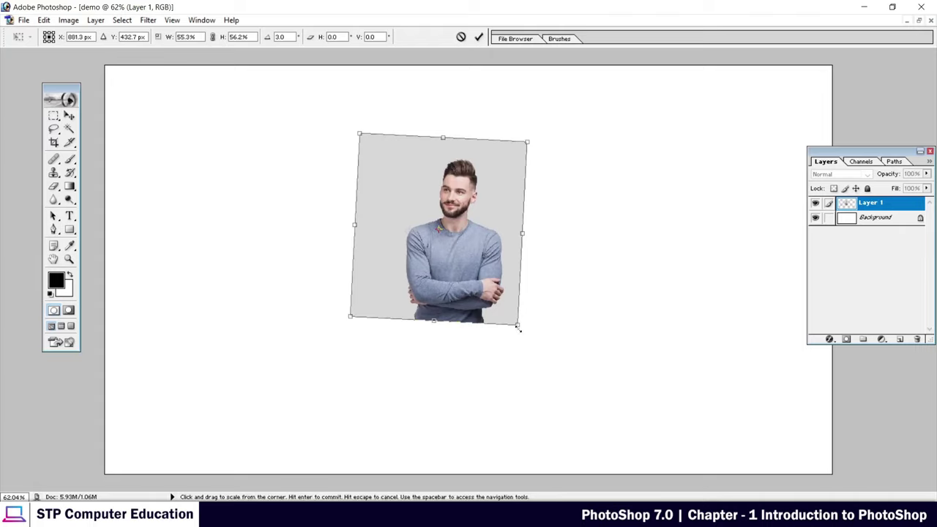
{"action": "mouse_move", "coordinate": [517, 325]}
{"action": "left_mouse_down"}
{"action": "mouse_move", "coordinate": [673, 438]}
{"action": "mouse_move", "coordinate": [588, 436]}
{"action": "left_mouse_up"}
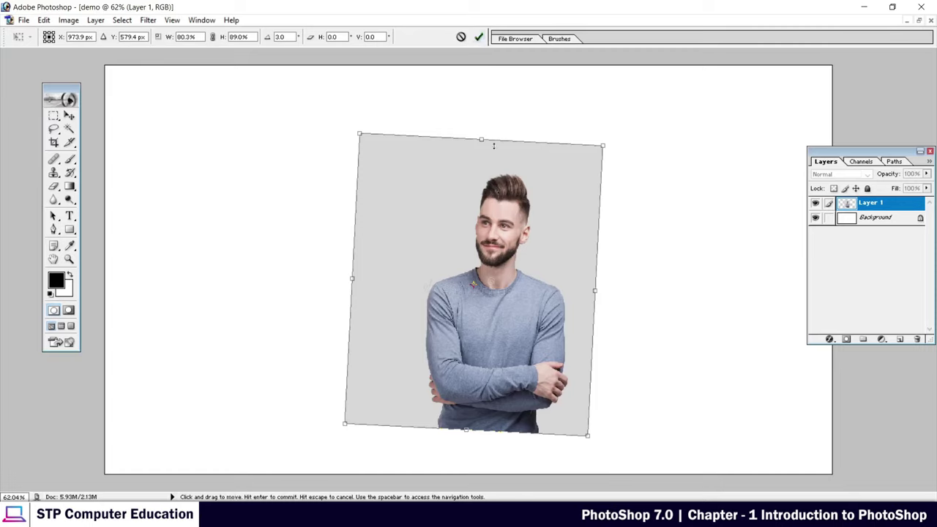
{"action": "left_click_drag", "start_coordinate": [502, 210], "coordinate": [447, 181]}
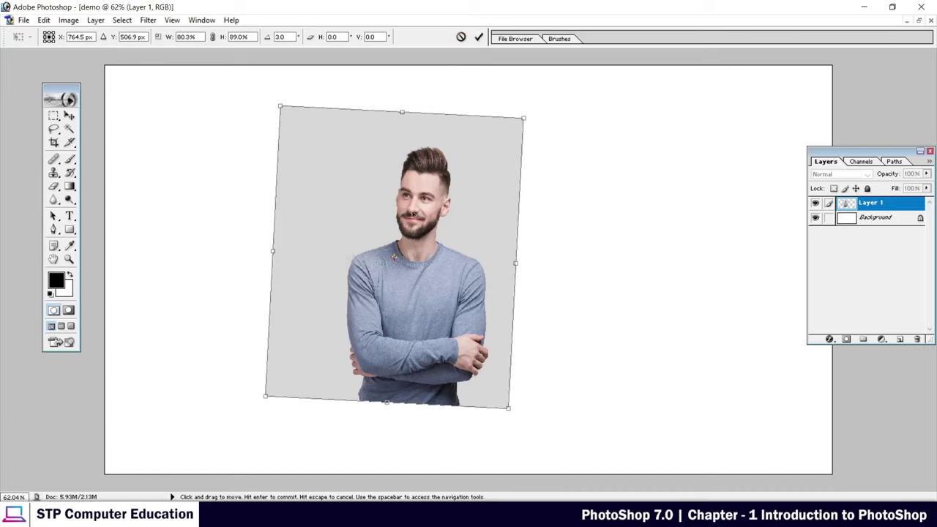
{"action": "left_click", "coordinate": [461, 37]}
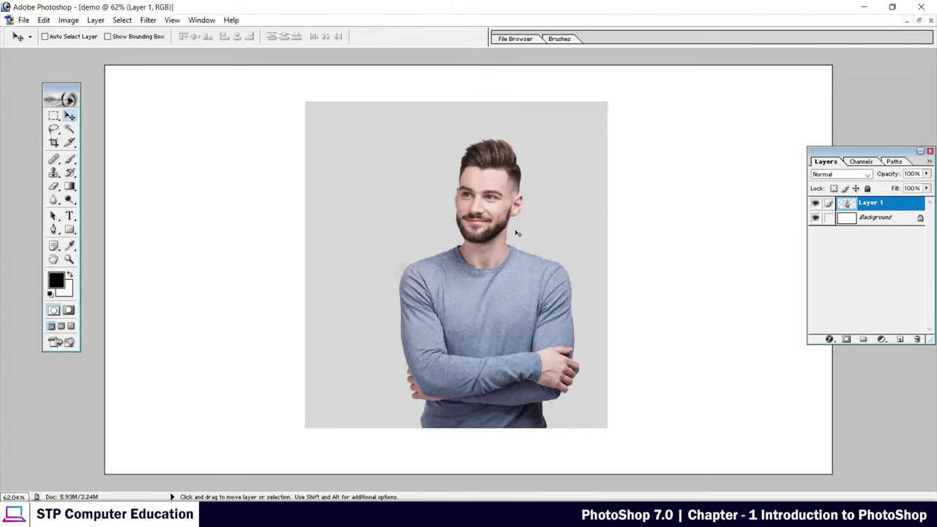
Free-transform the Layer 1 portrait proportionally down to 56.9% scale and commit it.
{"action": "left_click_drag", "start_coordinate": [484, 216], "coordinate": [489, 212]}
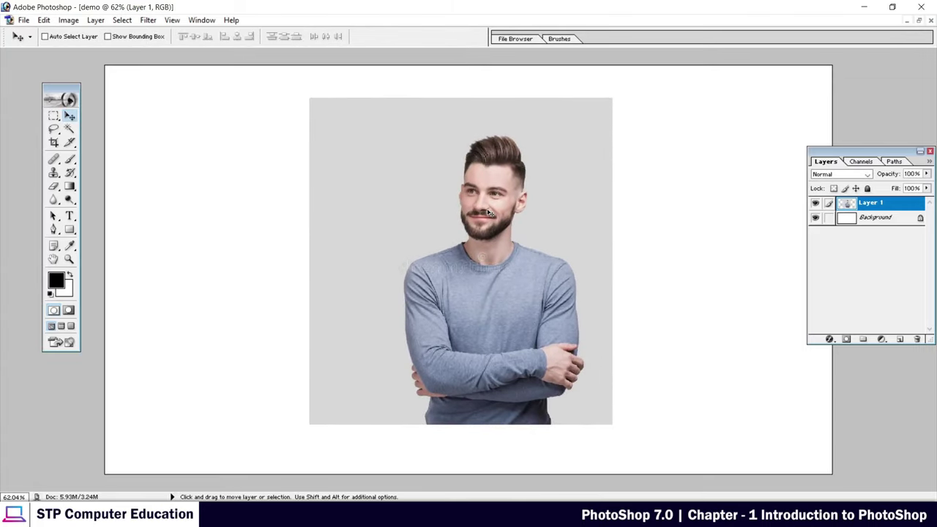
{"action": "key", "text": "ctrl+t"}
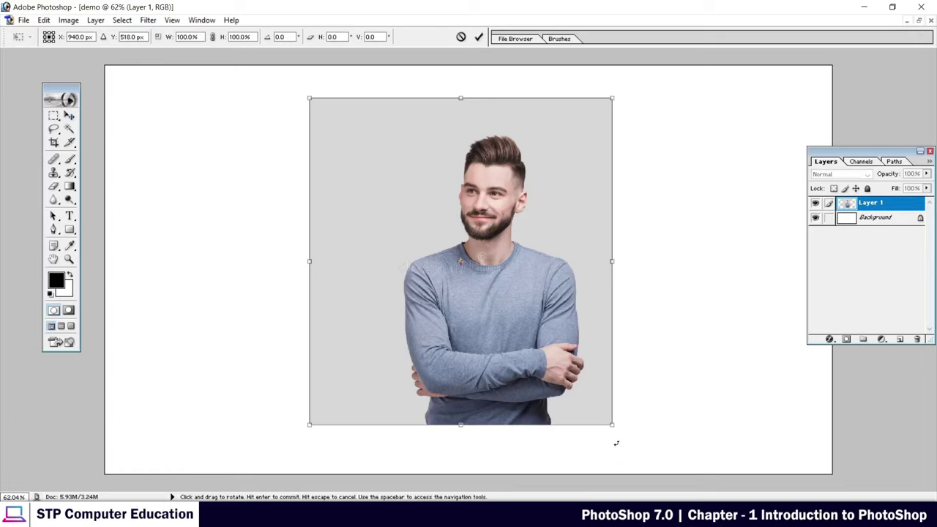
{"action": "mouse_move", "coordinate": [613, 426]}
{"action": "left_mouse_down"}
{"action": "mouse_move", "coordinate": [439, 339]}
{"action": "mouse_move", "coordinate": [326, 307]}
{"action": "mouse_move", "coordinate": [345, 307]}
{"action": "mouse_move", "coordinate": [358, 138]}
{"action": "mouse_move", "coordinate": [345, 341]}
{"action": "mouse_move", "coordinate": [623, 383]}
{"action": "mouse_move", "coordinate": [527, 363]}
{"action": "left_mouse_up"}
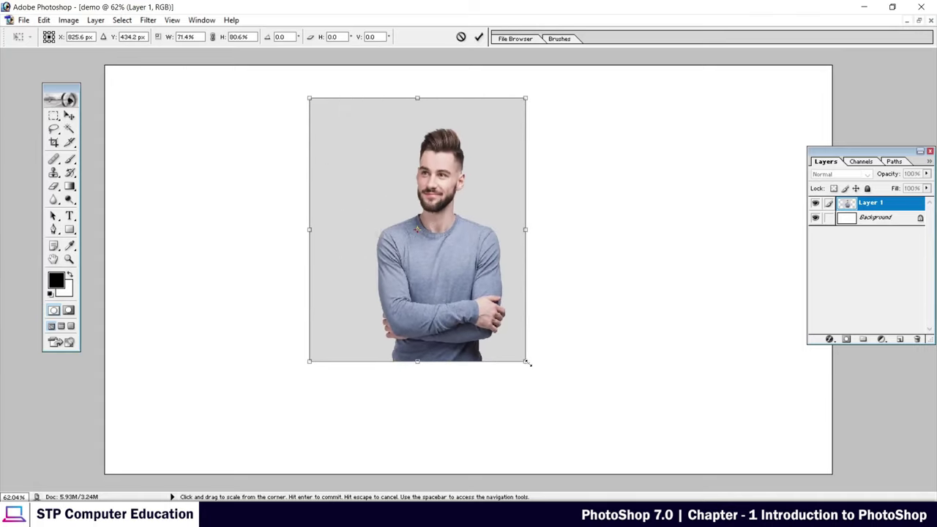
{"action": "left_click_drag", "start_coordinate": [527, 363], "coordinate": [467, 294]}
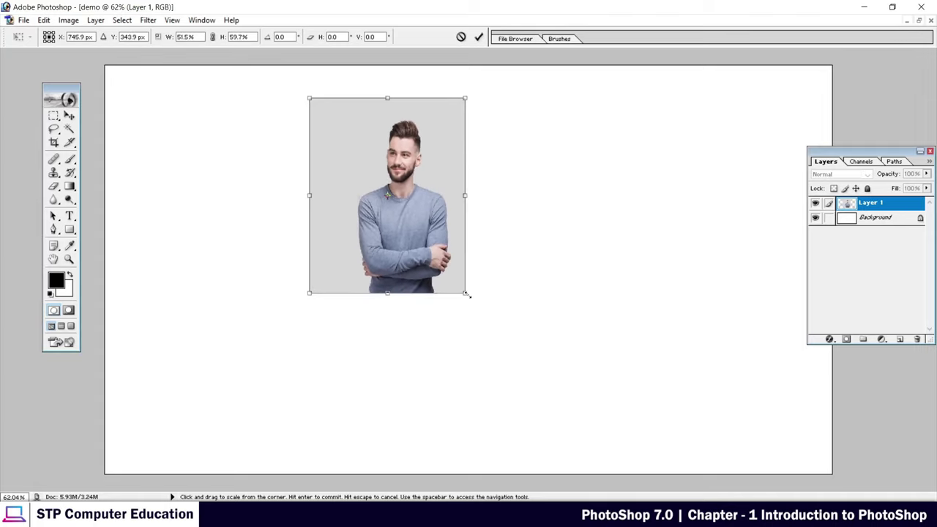
{"action": "key", "text": "shift"}
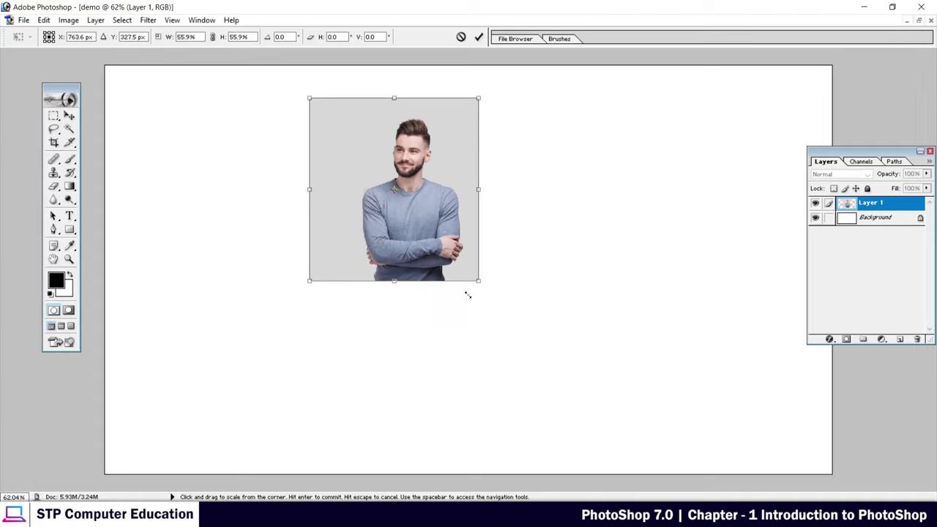
{"action": "mouse_move", "coordinate": [468, 294]}
{"action": "left_mouse_down"}
{"action": "mouse_move", "coordinate": [568, 418]}
{"action": "mouse_move", "coordinate": [608, 419]}
{"action": "mouse_move", "coordinate": [394, 199]}
{"action": "mouse_move", "coordinate": [558, 381]}
{"action": "mouse_move", "coordinate": [590, 402]}
{"action": "mouse_move", "coordinate": [399, 179]}
{"action": "mouse_move", "coordinate": [637, 456]}
{"action": "mouse_move", "coordinate": [500, 279]}
{"action": "mouse_move", "coordinate": [547, 312]}
{"action": "mouse_move", "coordinate": [420, 244]}
{"action": "mouse_move", "coordinate": [494, 343]}
{"action": "mouse_move", "coordinate": [456, 314]}
{"action": "mouse_move", "coordinate": [417, 257]}
{"action": "mouse_move", "coordinate": [450, 318]}
{"action": "mouse_move", "coordinate": [550, 432]}
{"action": "mouse_move", "coordinate": [393, 241]}
{"action": "mouse_move", "coordinate": [462, 397]}
{"action": "mouse_move", "coordinate": [413, 350]}
{"action": "left_mouse_up"}
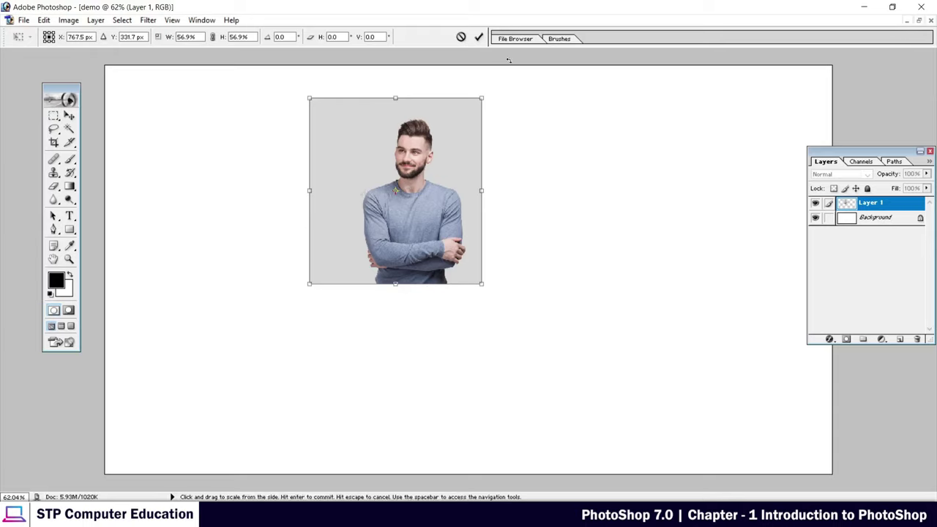
{"action": "left_click", "coordinate": [477, 38]}
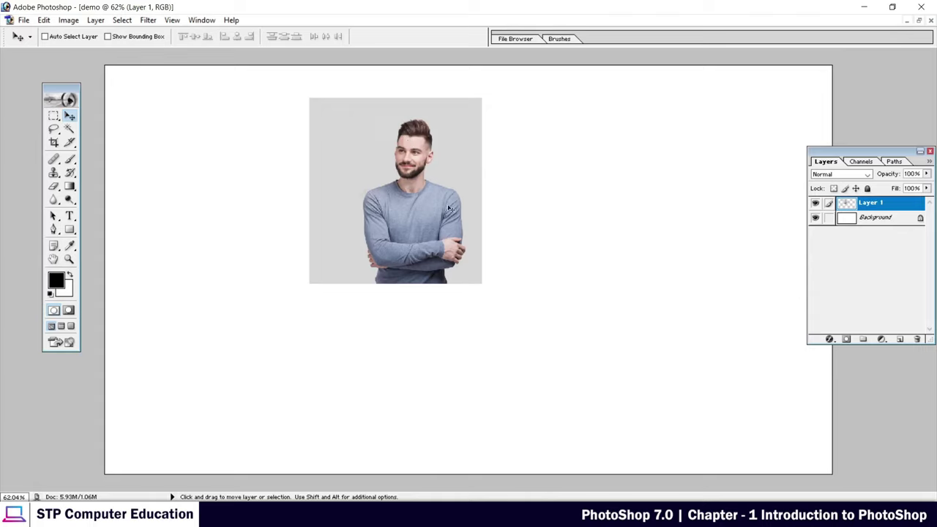
Move the portrait to the upper left, float the demo window, and place Layers beside it.
{"action": "mouse_move", "coordinate": [430, 178]}
{"action": "left_mouse_down"}
{"action": "mouse_move", "coordinate": [272, 198]}
{"action": "mouse_move", "coordinate": [243, 163]}
{"action": "left_mouse_up"}
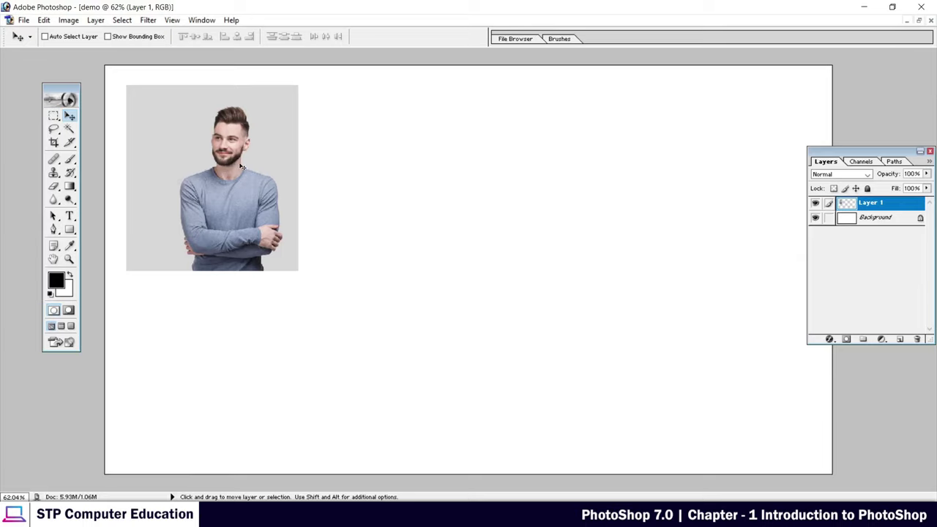
{"action": "left_click", "coordinate": [919, 21]}
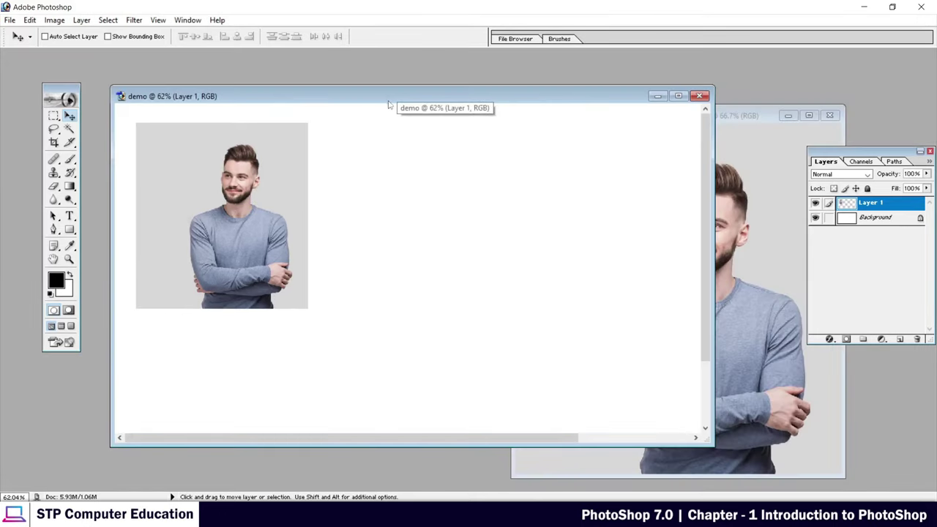
{"action": "left_click_drag", "start_coordinate": [389, 105], "coordinate": [453, 103]}
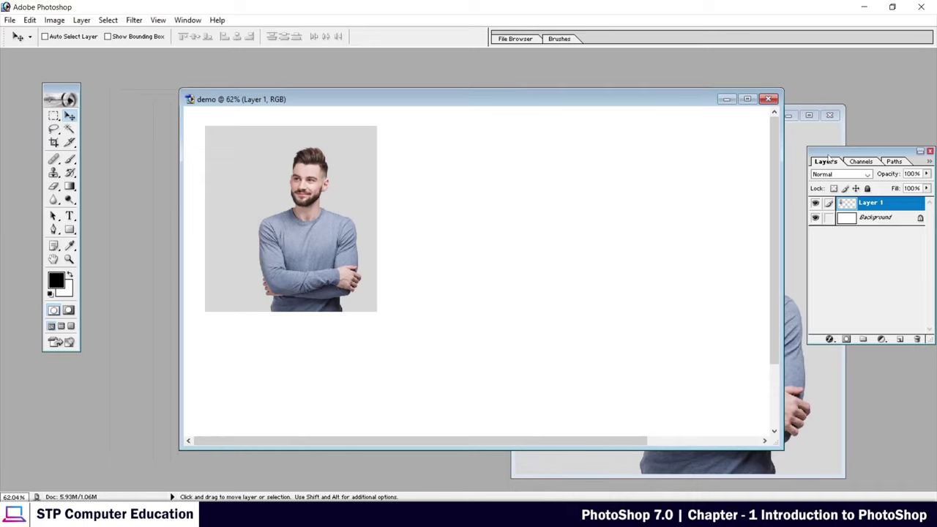
{"action": "left_click_drag", "start_coordinate": [828, 157], "coordinate": [696, 167]}
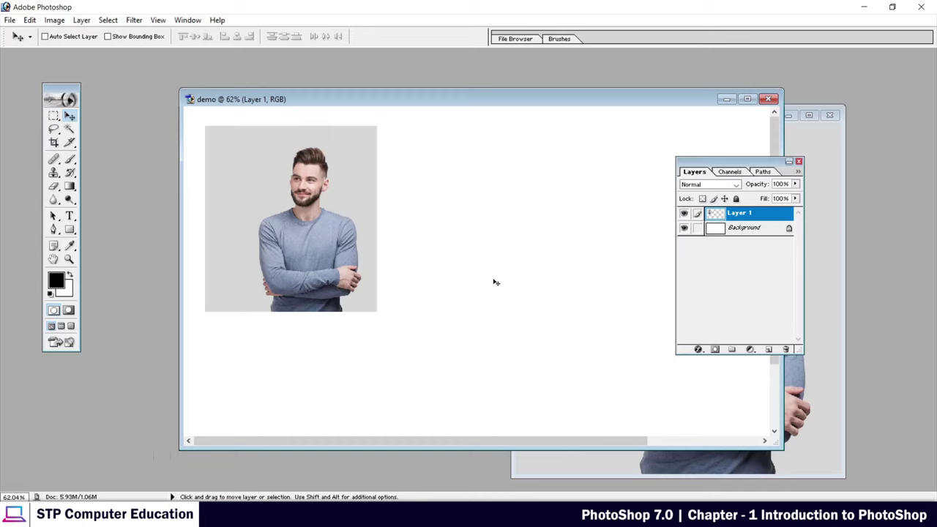
Open the Holi background JPG and drag it into the demo canvas as Layer 2.
{"action": "key", "text": "ctrl+o"}
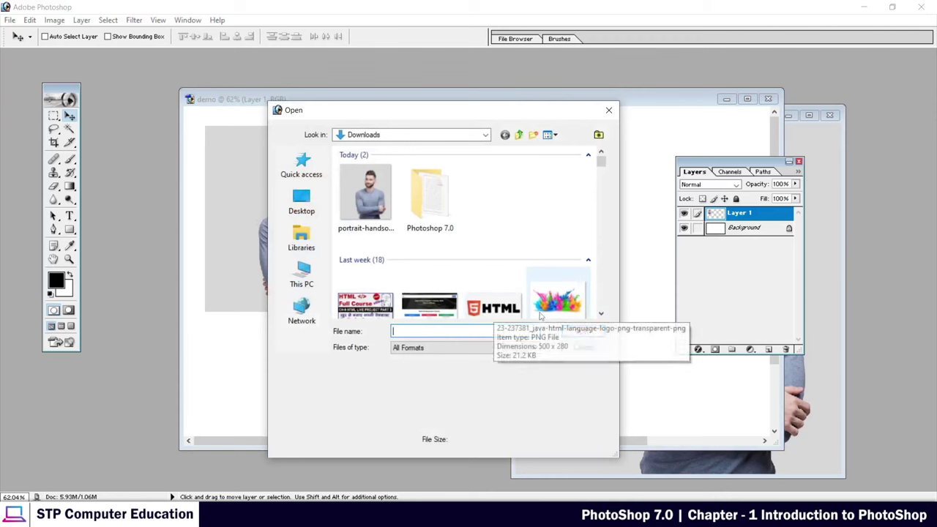
{"action": "left_click", "coordinate": [563, 317]}
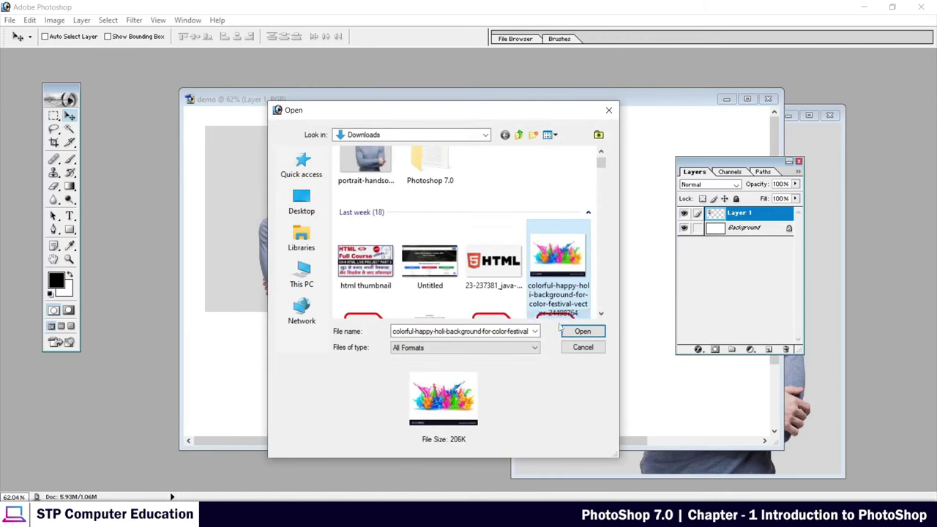
{"action": "left_click", "coordinate": [584, 333]}
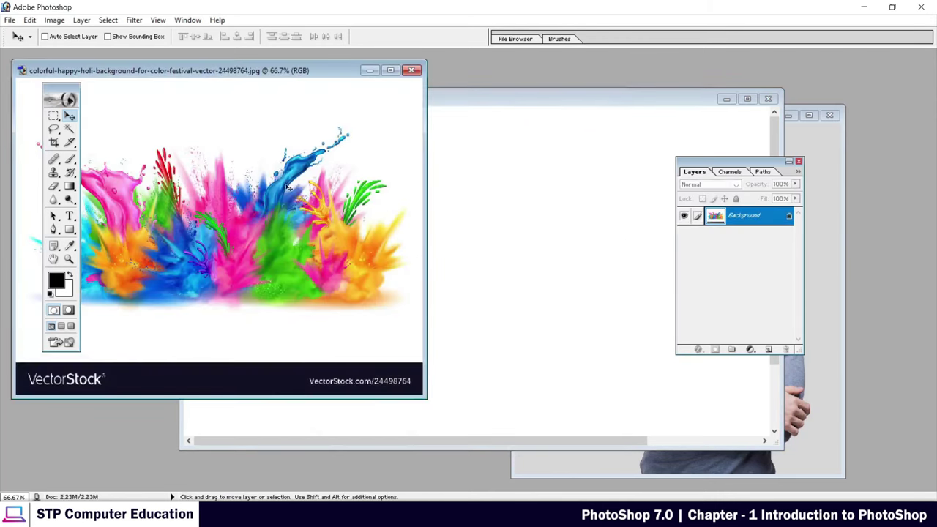
{"action": "mouse_move", "coordinate": [238, 229]}
{"action": "left_mouse_down"}
{"action": "mouse_move", "coordinate": [525, 252]}
{"action": "mouse_move", "coordinate": [408, 277]}
{"action": "left_mouse_up"}
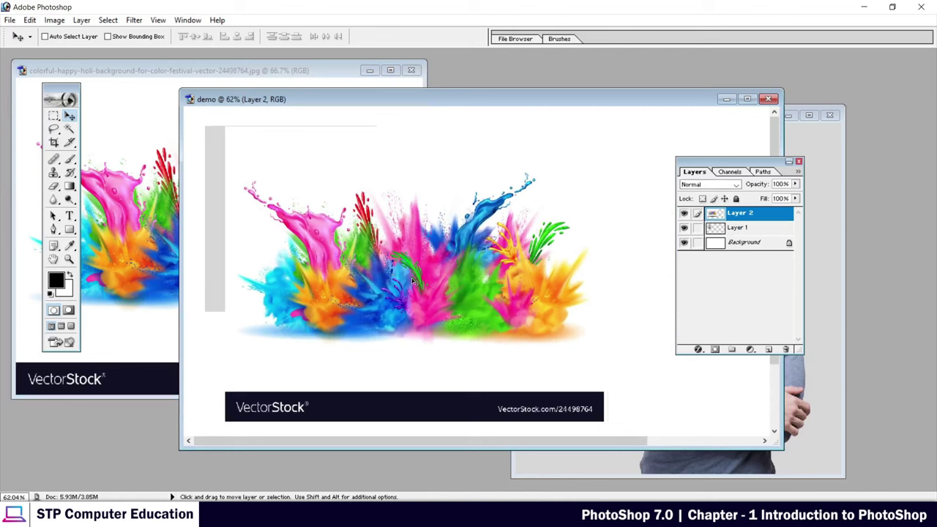
Scale the Holi layer to about 55.6%, position it right of the portrait, and commit.
{"action": "key", "text": "ctrl+t"}
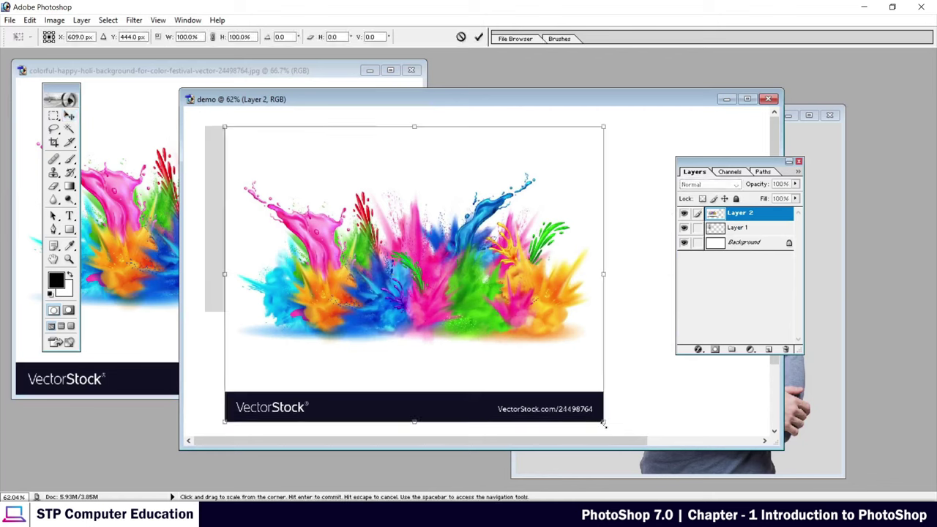
{"action": "left_click_drag", "start_coordinate": [604, 423], "coordinate": [436, 291]}
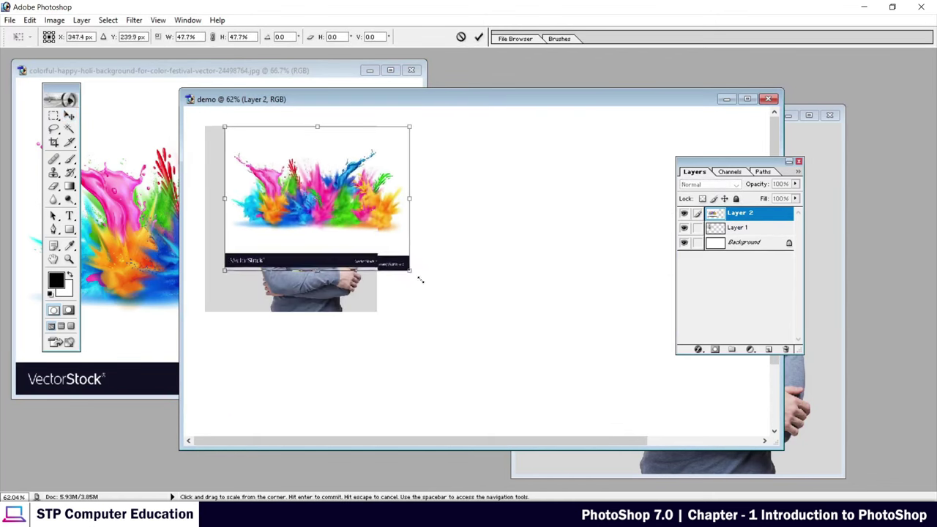
{"action": "left_click_drag", "start_coordinate": [371, 173], "coordinate": [537, 176]}
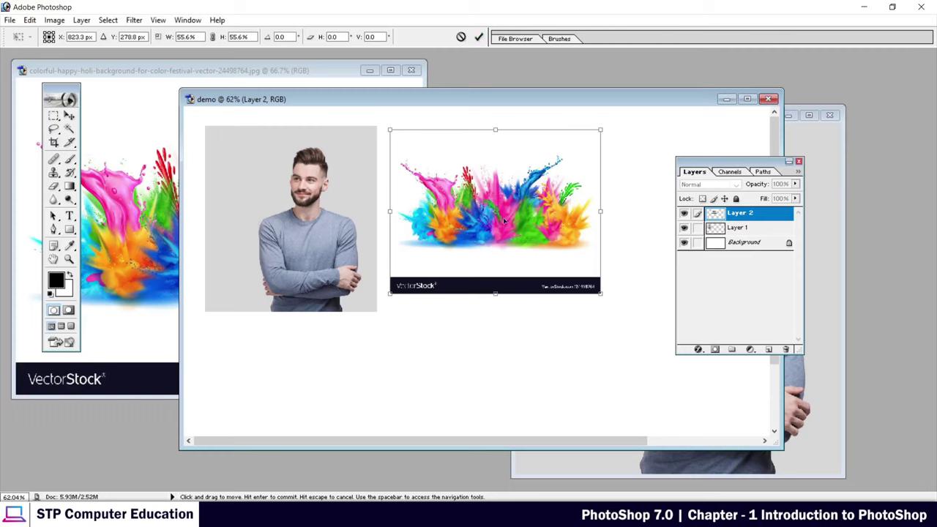
{"action": "left_click", "coordinate": [479, 37]}
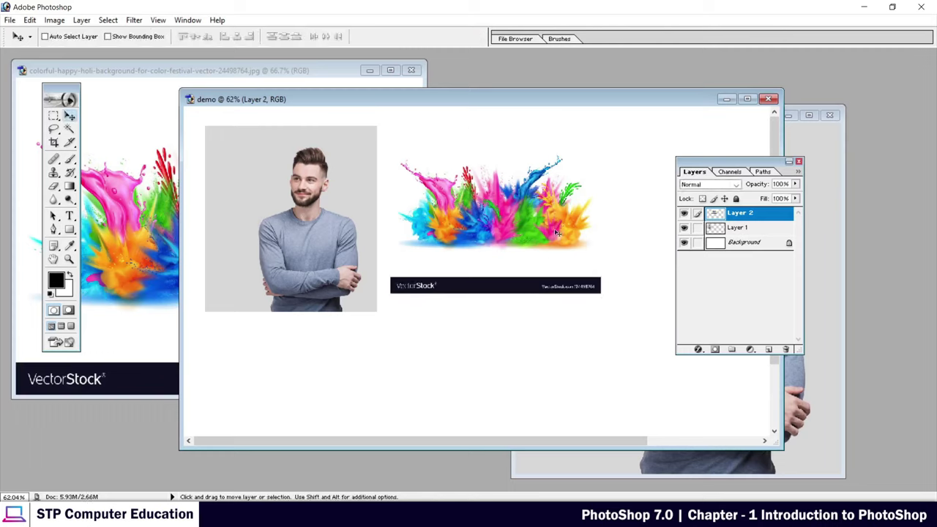
Reposition the demo document window around the workspace.
{"action": "left_click_drag", "start_coordinate": [447, 100], "coordinate": [350, 77]}
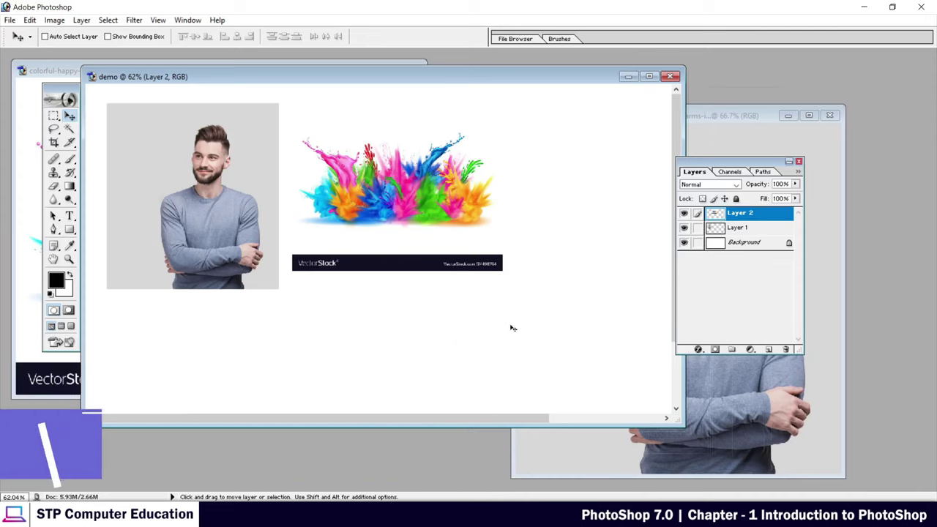
{"action": "left_click_drag", "start_coordinate": [461, 418], "coordinate": [454, 404]}
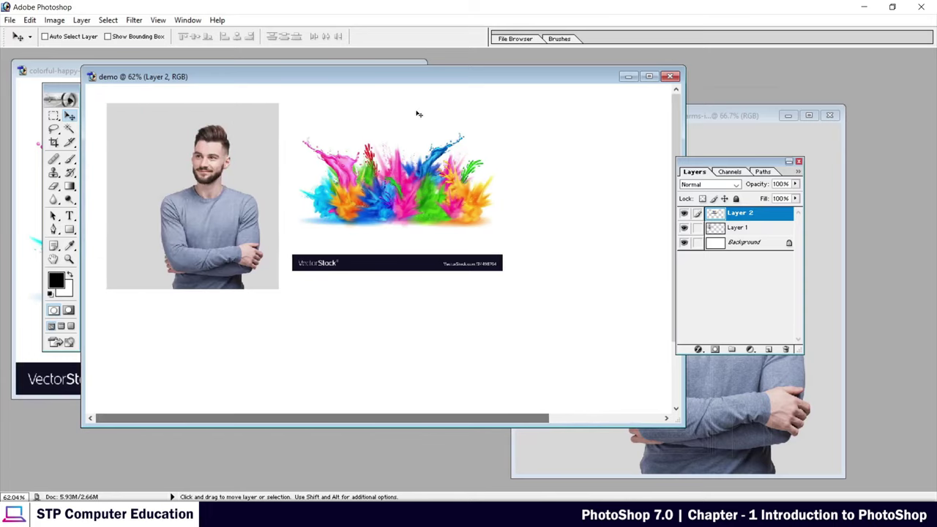
{"action": "mouse_move", "coordinate": [367, 82]}
{"action": "left_mouse_down"}
{"action": "mouse_move", "coordinate": [471, 90]}
{"action": "mouse_move", "coordinate": [429, 90]}
{"action": "left_mouse_up"}
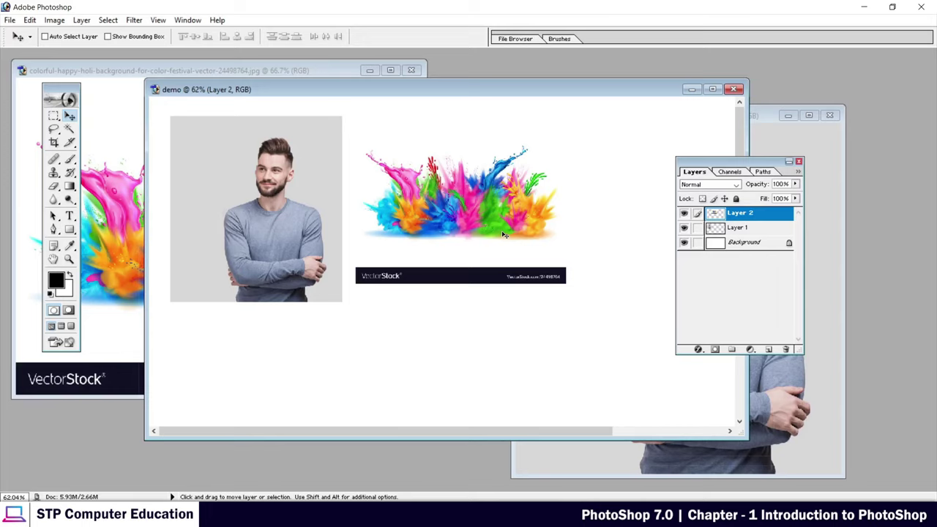
{"action": "left_click_drag", "start_coordinate": [422, 92], "coordinate": [379, 81]}
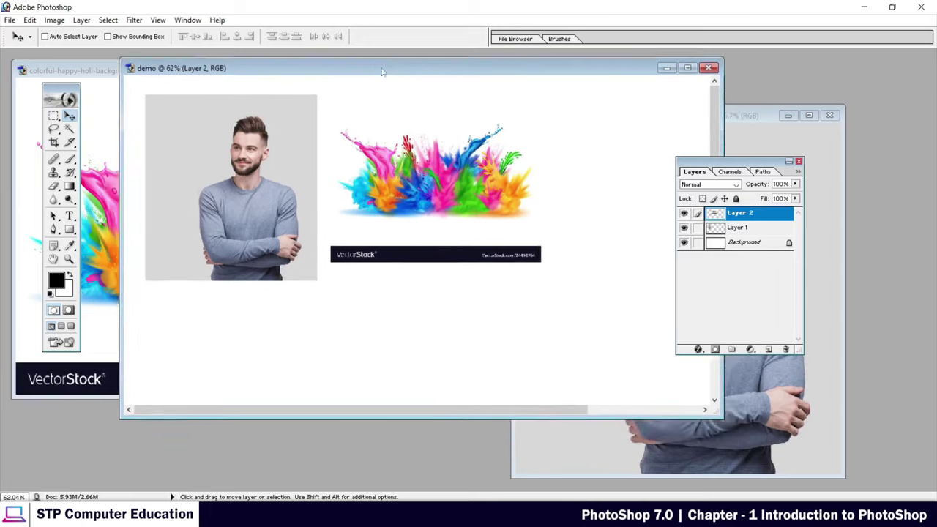
Bring up Save As for the demo document, check the file name, and reposition the dialog.
{"action": "left_click", "coordinate": [10, 20]}
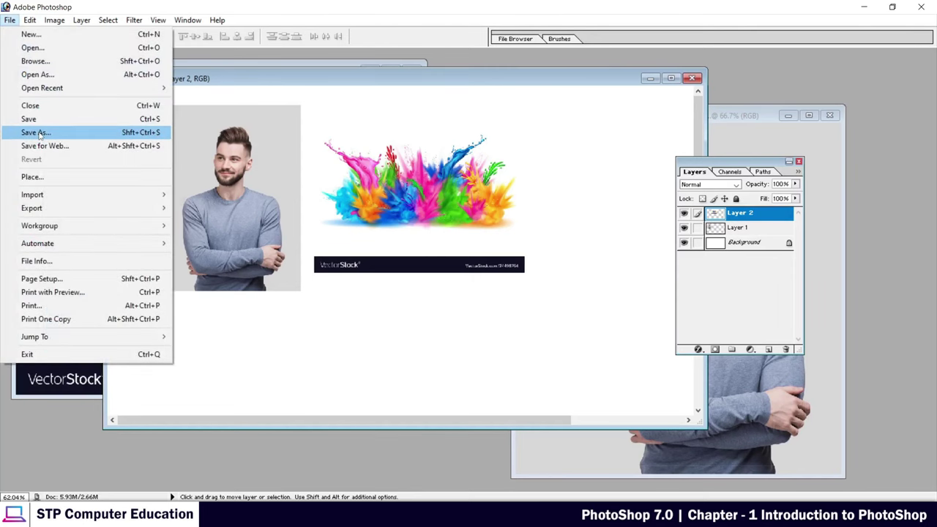
{"action": "left_click", "coordinate": [40, 134]}
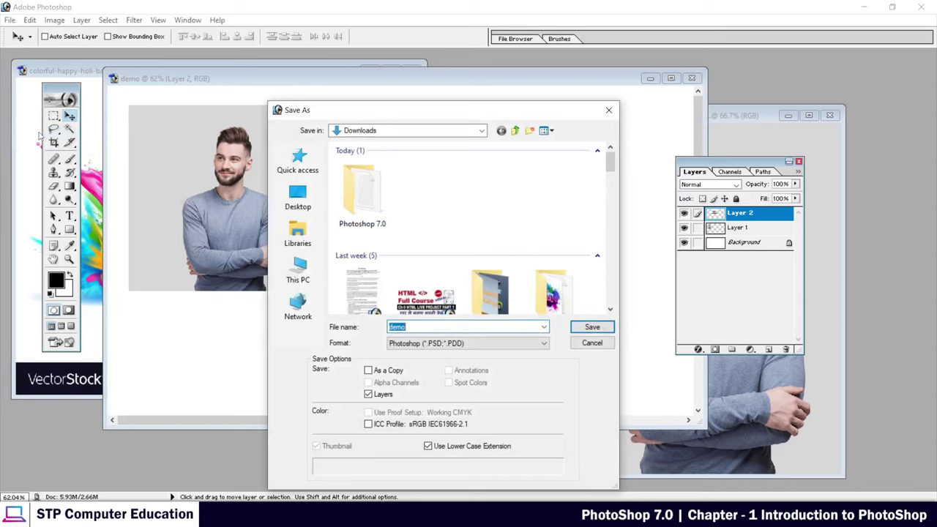
{"action": "left_click", "coordinate": [436, 327]}
{"action": "double_click", "coordinate": [418, 327]}
{"action": "left_click", "coordinate": [418, 327]}
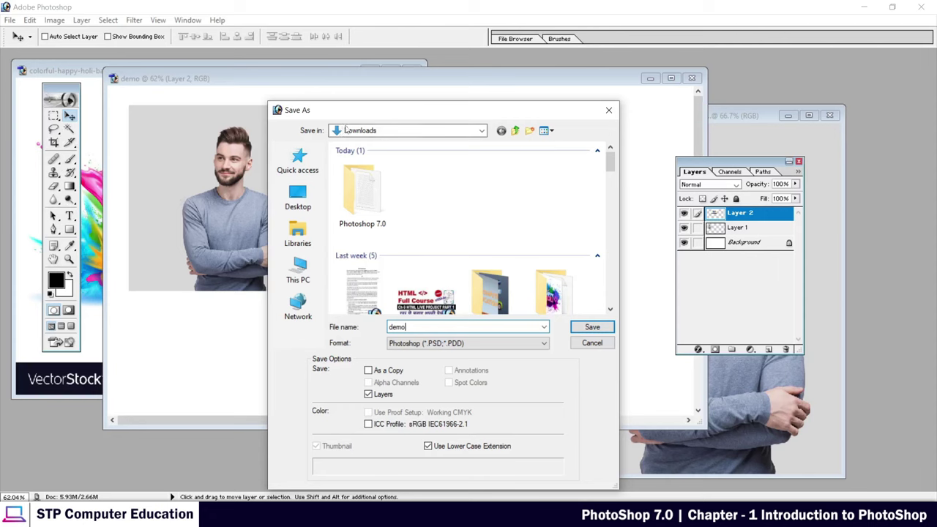
{"action": "left_click_drag", "start_coordinate": [395, 110], "coordinate": [285, 293]}
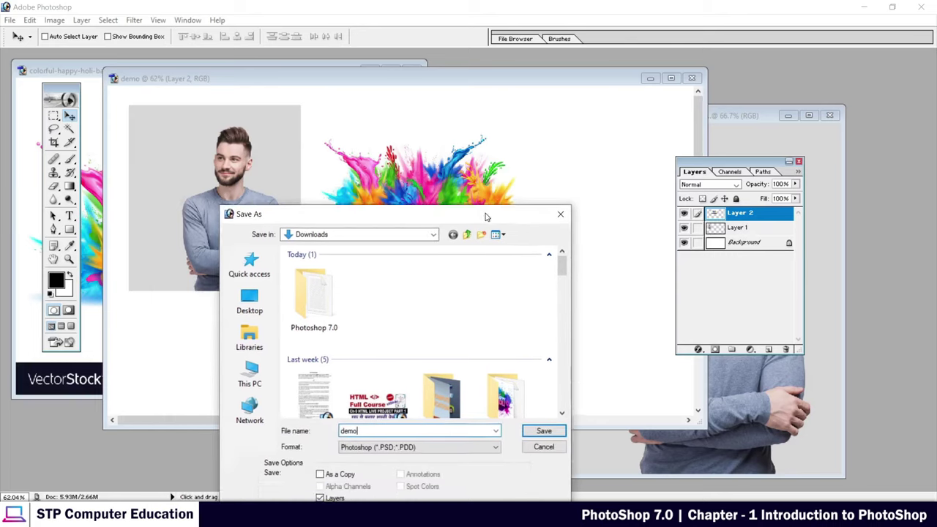
{"action": "left_click_drag", "start_coordinate": [424, 295], "coordinate": [501, 111]}
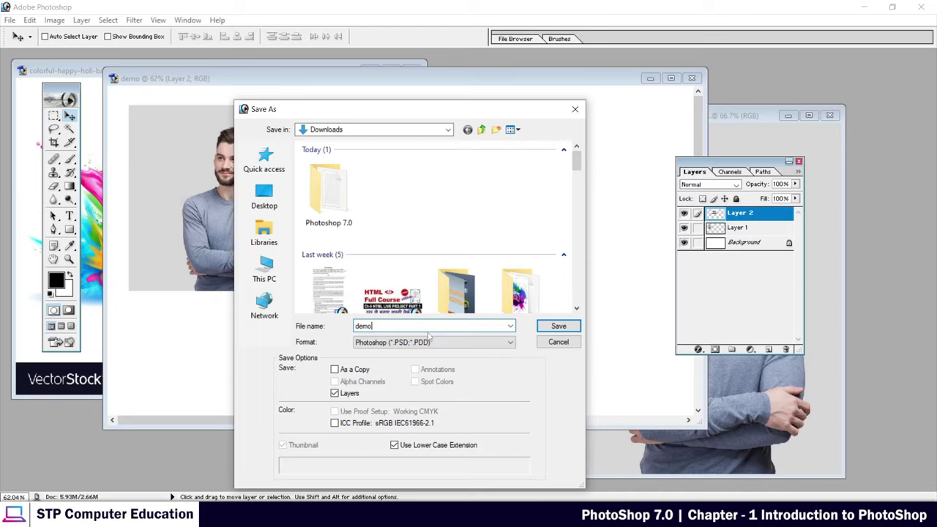
{"action": "left_click_drag", "start_coordinate": [464, 110], "coordinate": [512, 81]}
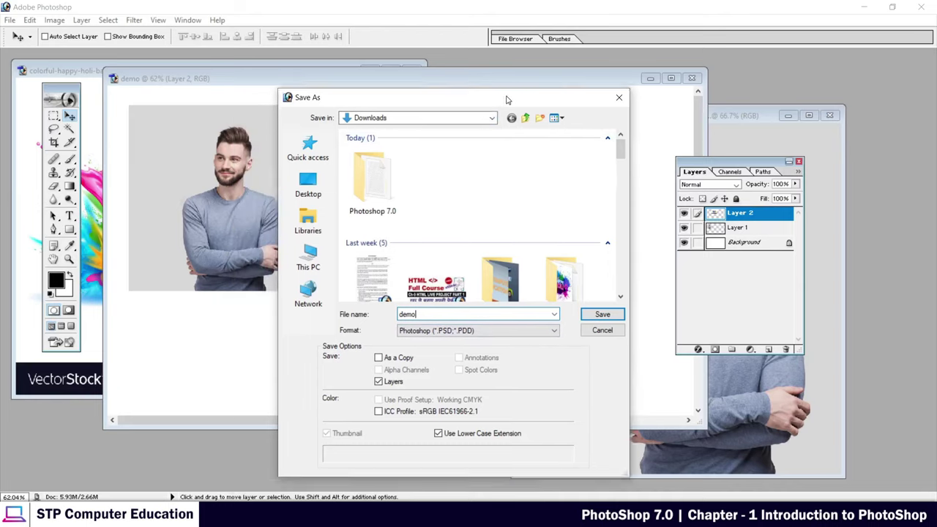
Save in JPEG format as demo copy.jpg, accepting the quality settings.
{"action": "left_click", "coordinate": [481, 316]}
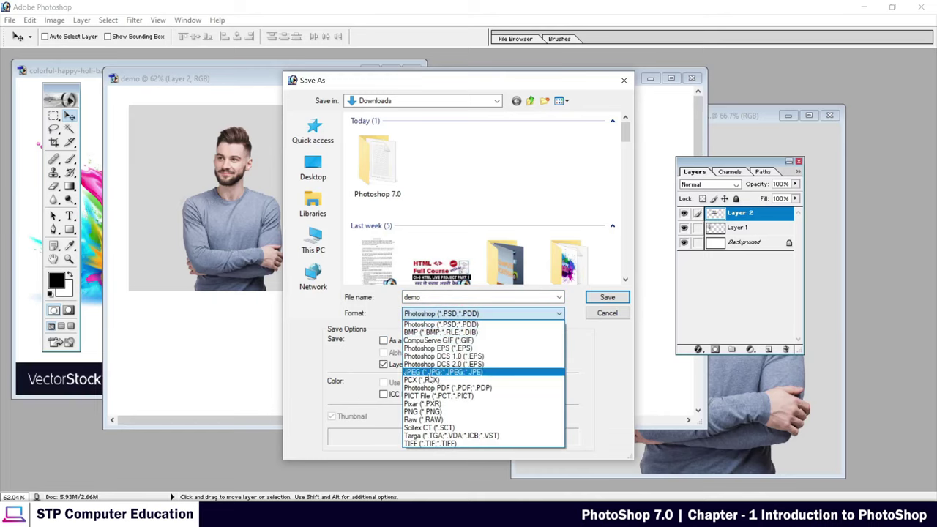
{"action": "left_click", "coordinate": [417, 373]}
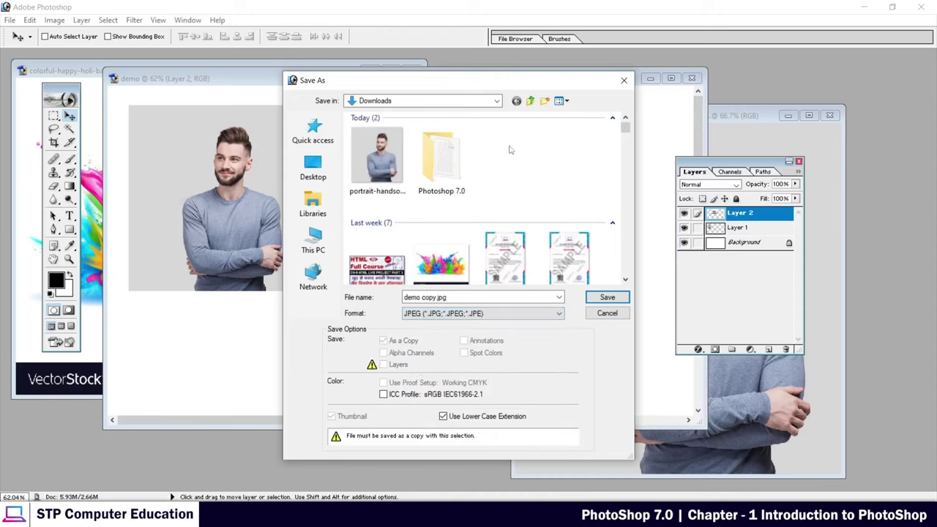
{"action": "left_click", "coordinate": [607, 297]}
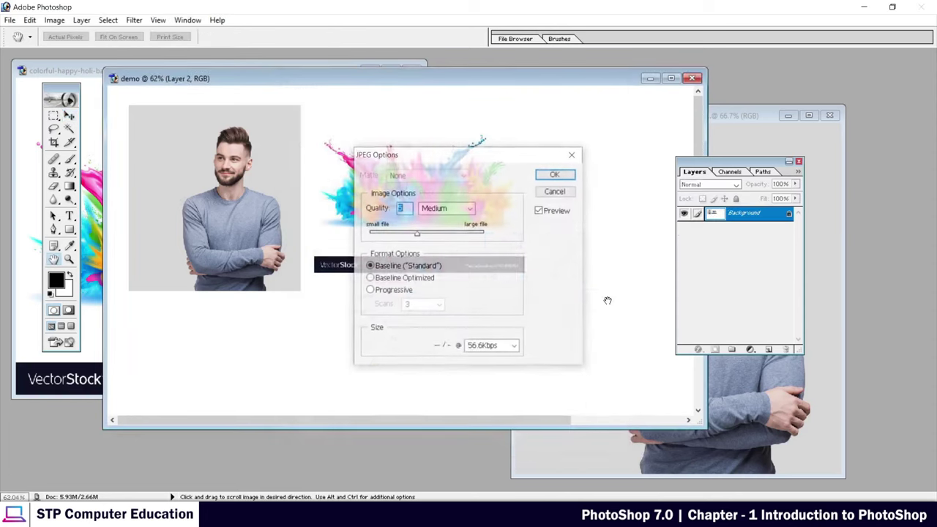
{"action": "left_click", "coordinate": [557, 175]}
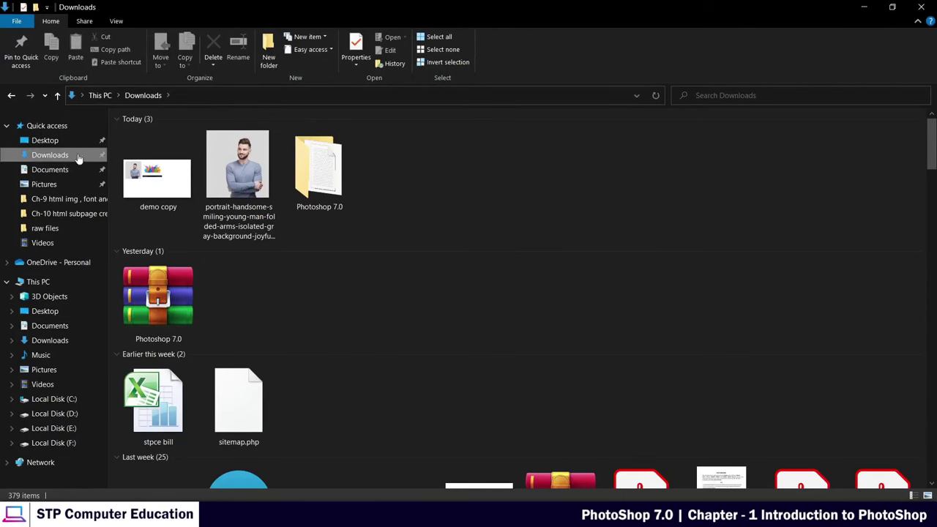
Preview demo copy.jpg in Photos, close it, and switch back to Photoshop's demo document.
{"action": "left_click", "coordinate": [153, 190]}
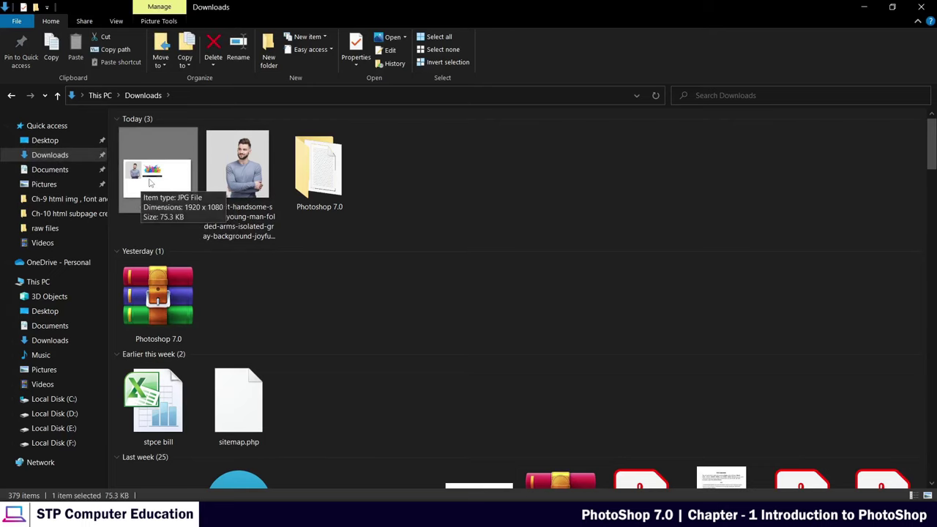
{"action": "double_click", "coordinate": [152, 187]}
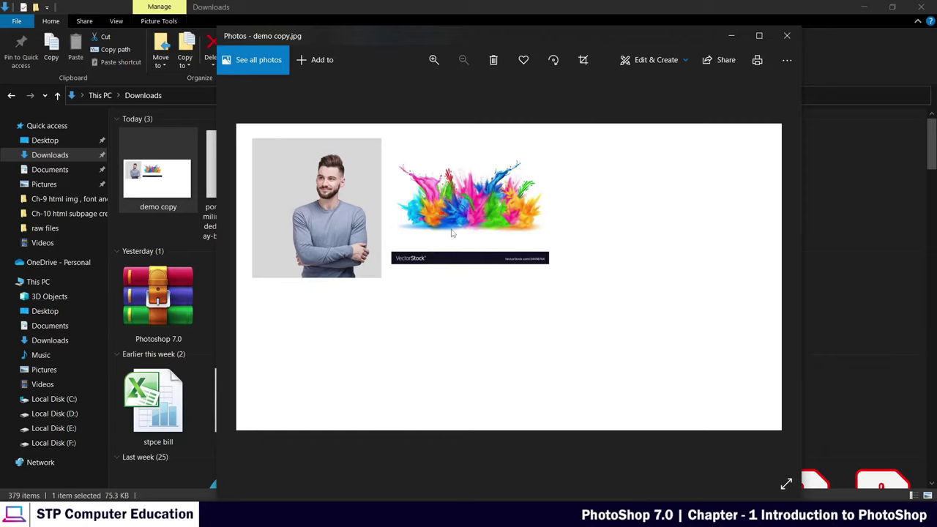
{"action": "left_click", "coordinate": [786, 45]}
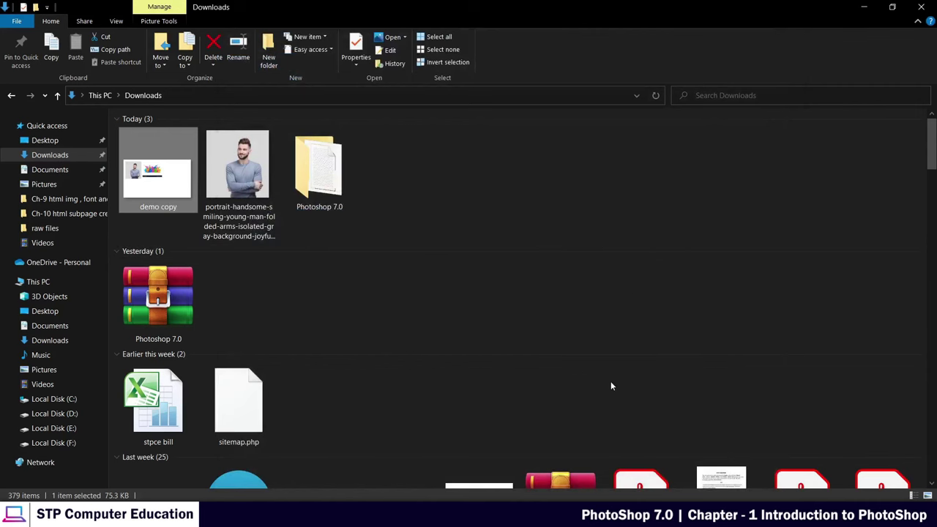
{"action": "left_click", "coordinate": [556, 500]}
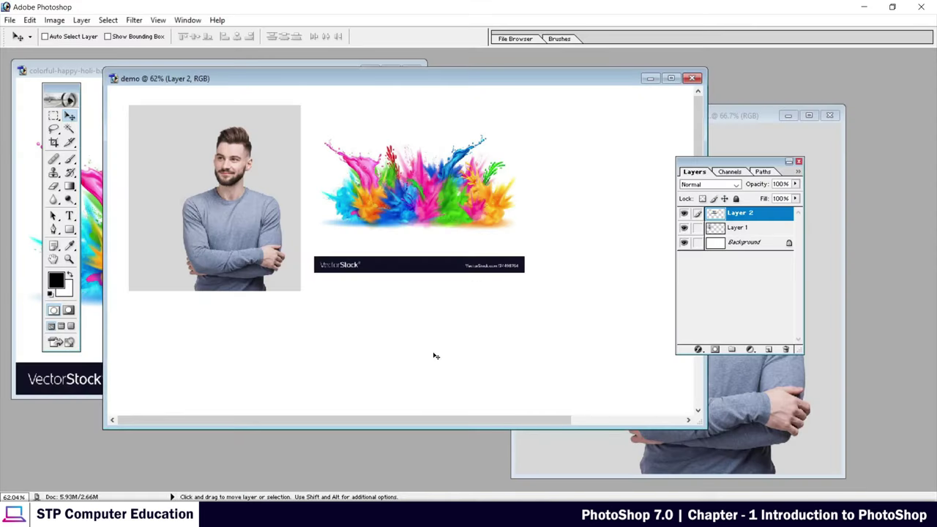